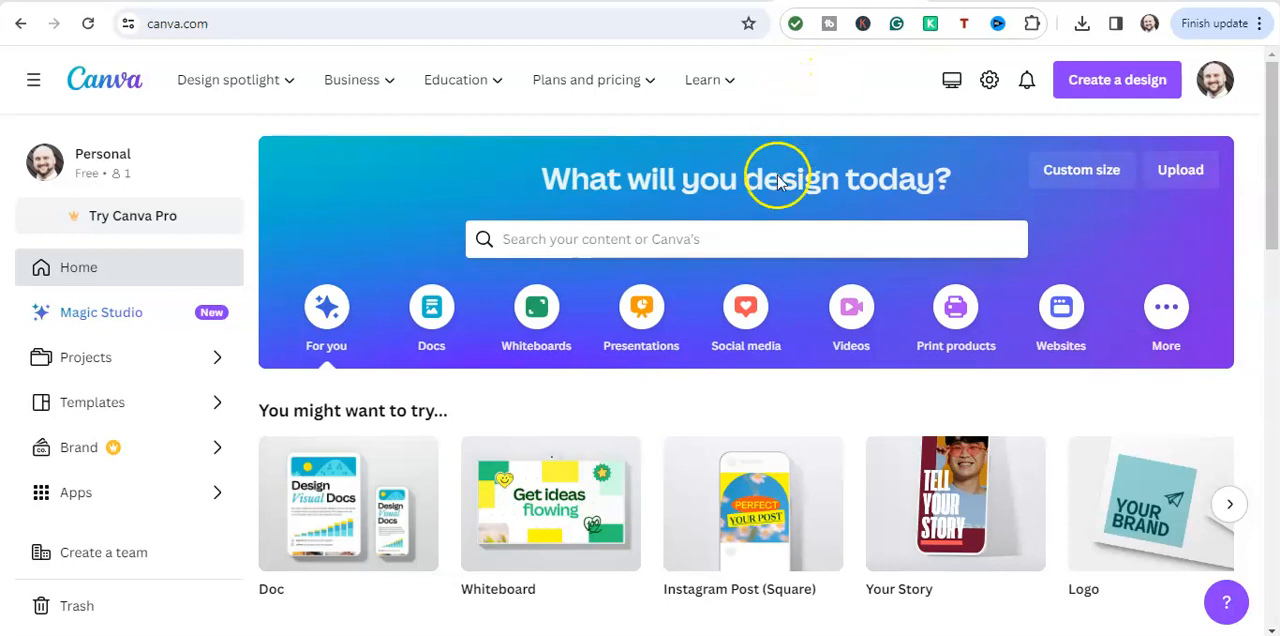
Create a blank square Instagram post from the Instagram formats in the social media category
{"action": "left_click", "coordinate": [746, 308]}
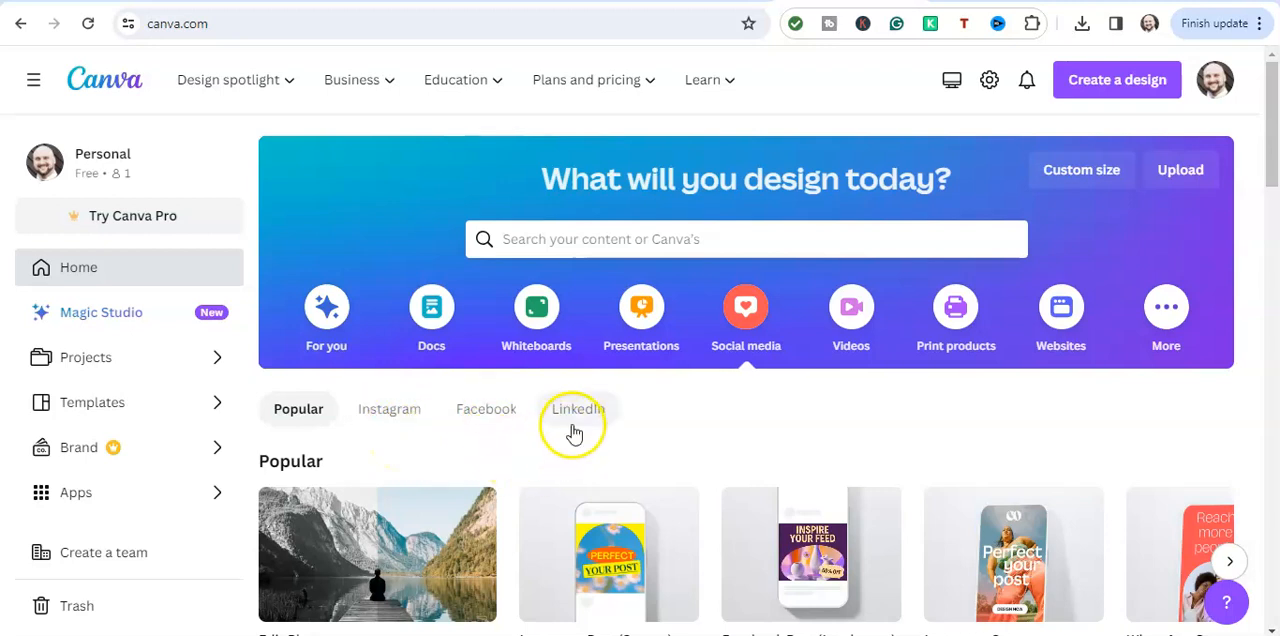
{"action": "left_click", "coordinate": [386, 419]}
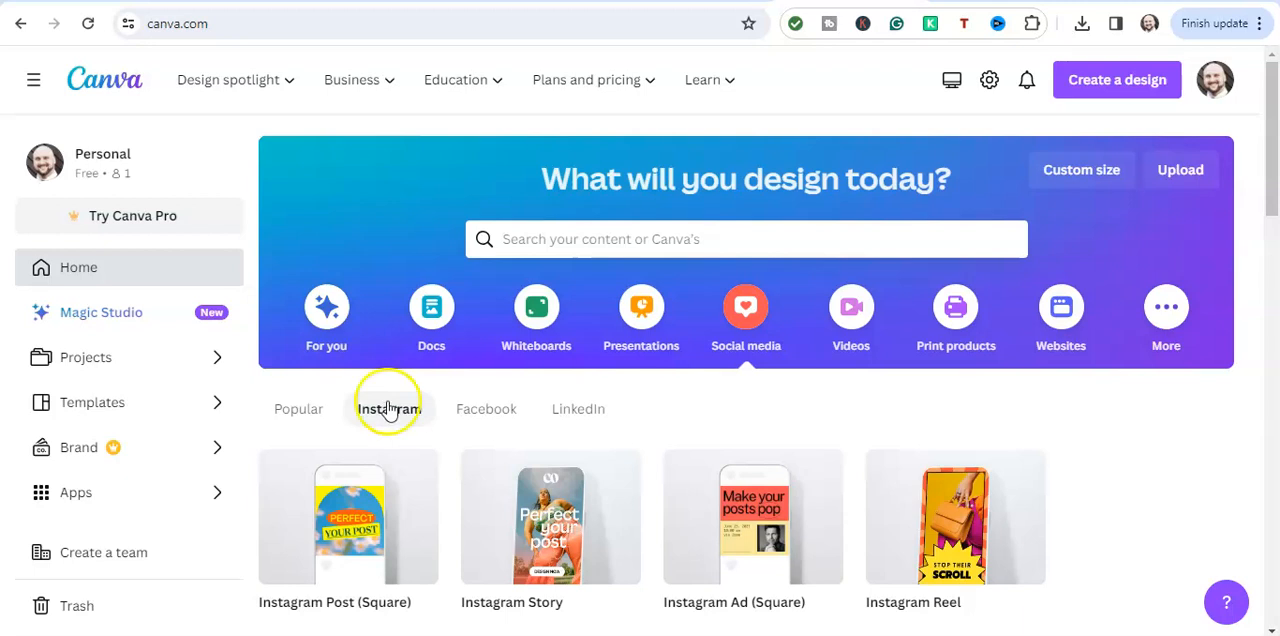
{"action": "mouse_move", "coordinate": [361, 499]}
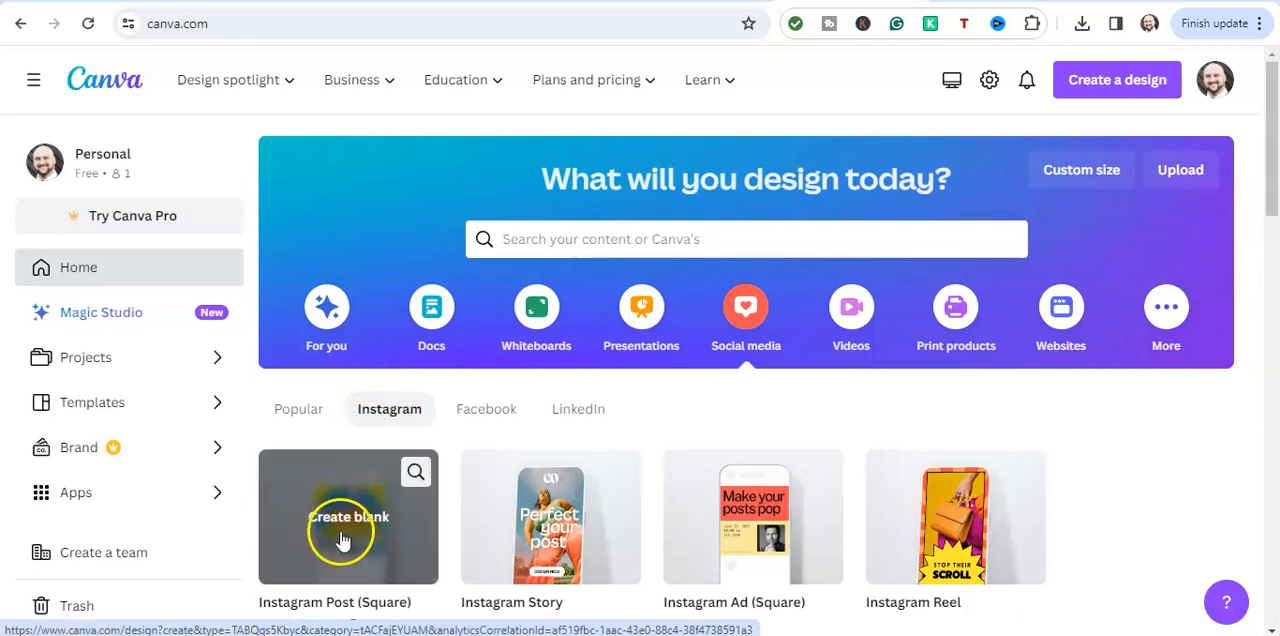
{"action": "left_click", "coordinate": [343, 532]}
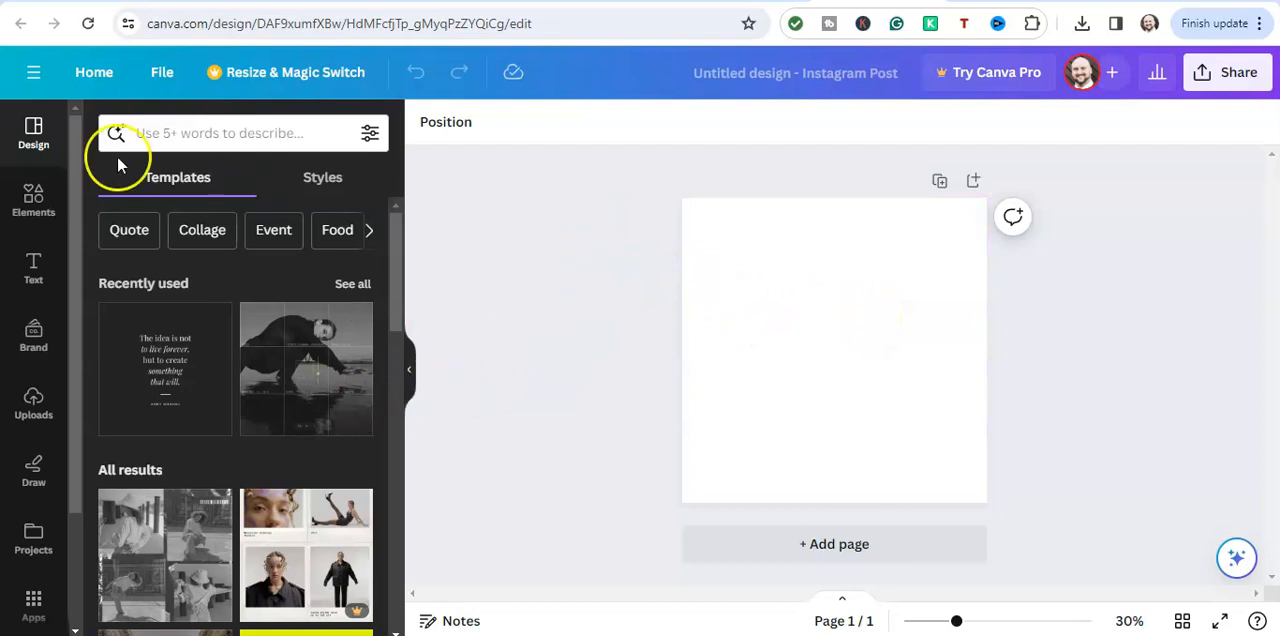
Apply the crumpled white paper image from the background library as the page background
{"action": "scroll", "coordinate": [30, 155], "scroll_direction": "down", "scroll_amount": 2}
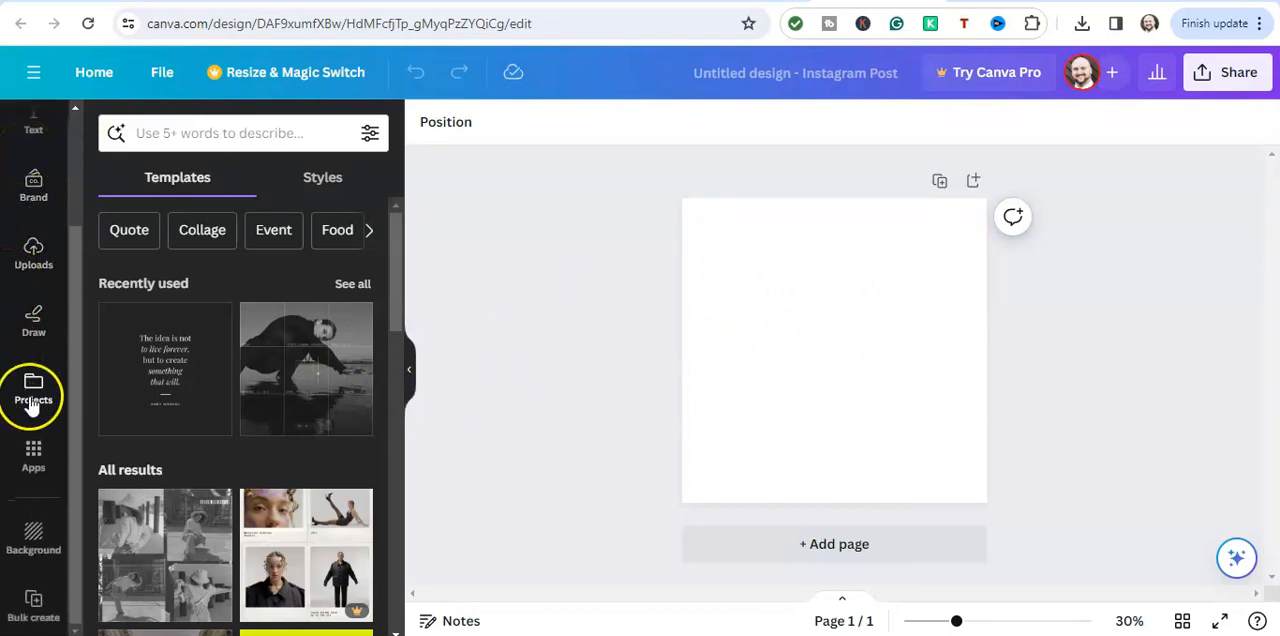
{"action": "left_click", "coordinate": [33, 540]}
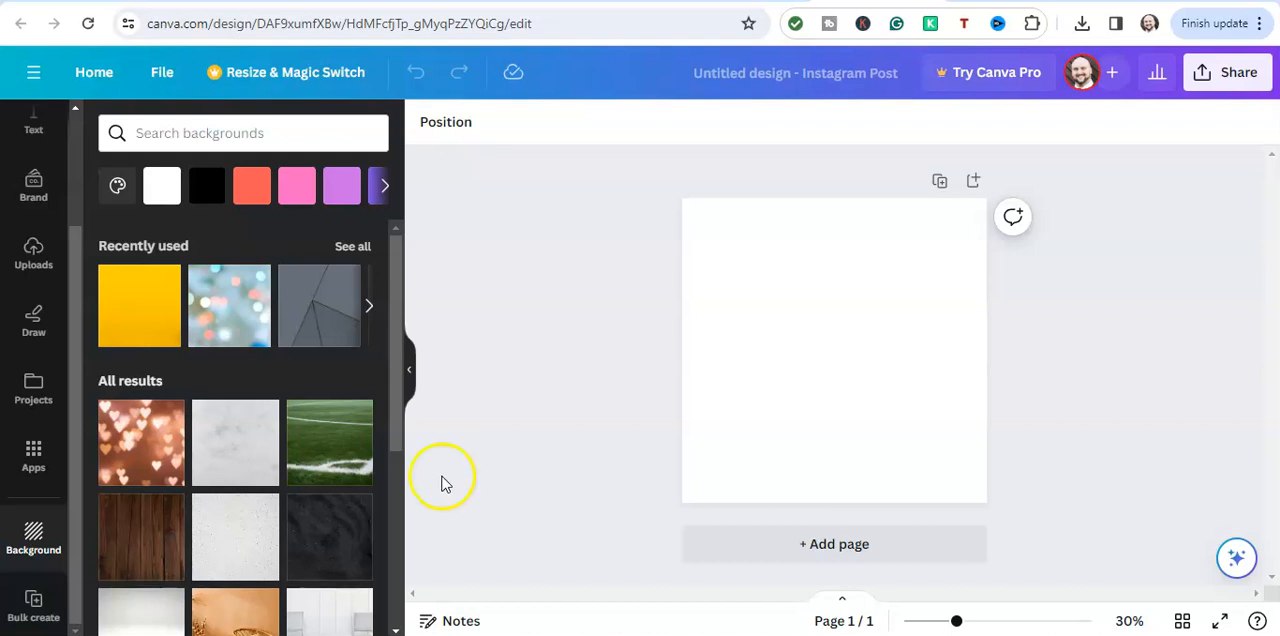
{"action": "scroll", "coordinate": [306, 492], "scroll_direction": "down", "scroll_amount": 2}
{"action": "scroll", "coordinate": [306, 492], "scroll_direction": "down", "scroll_amount": 2}
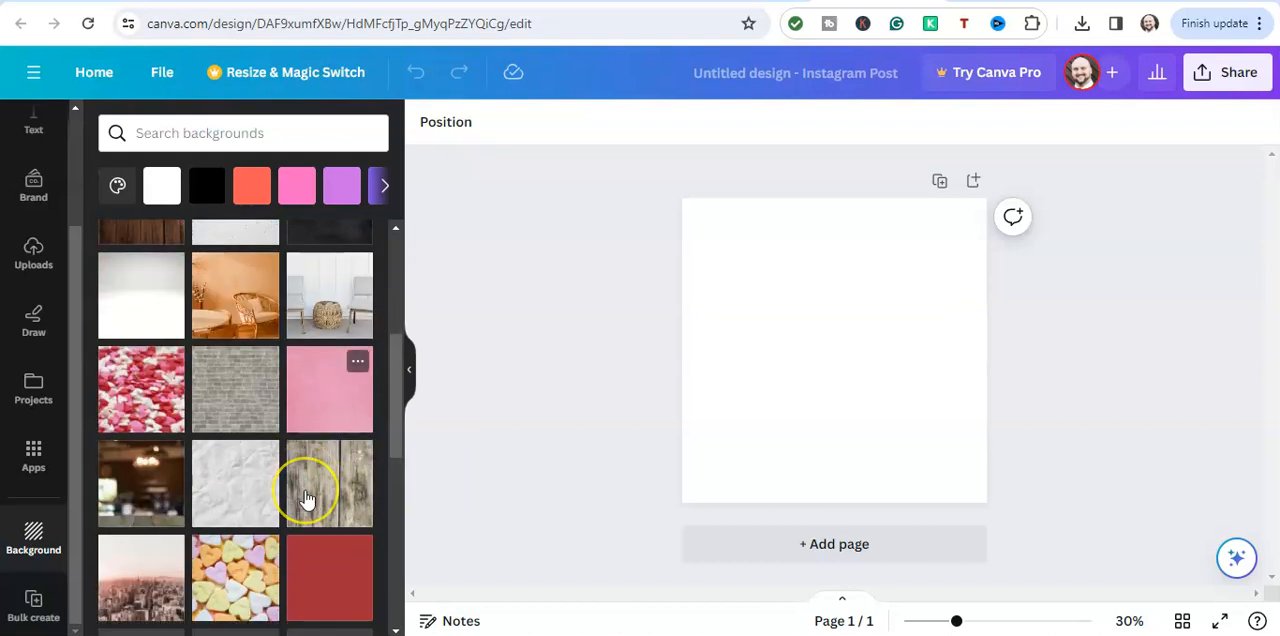
{"action": "scroll", "coordinate": [306, 492], "scroll_direction": "up", "scroll_amount": 3}
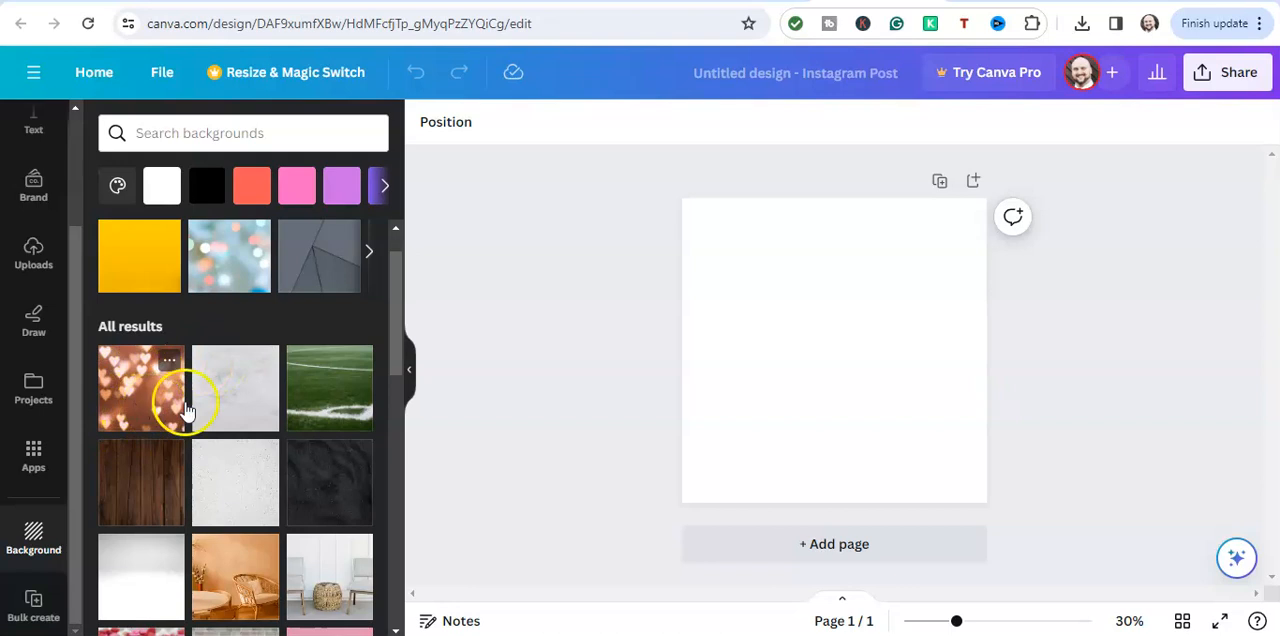
{"action": "left_click", "coordinate": [242, 402]}
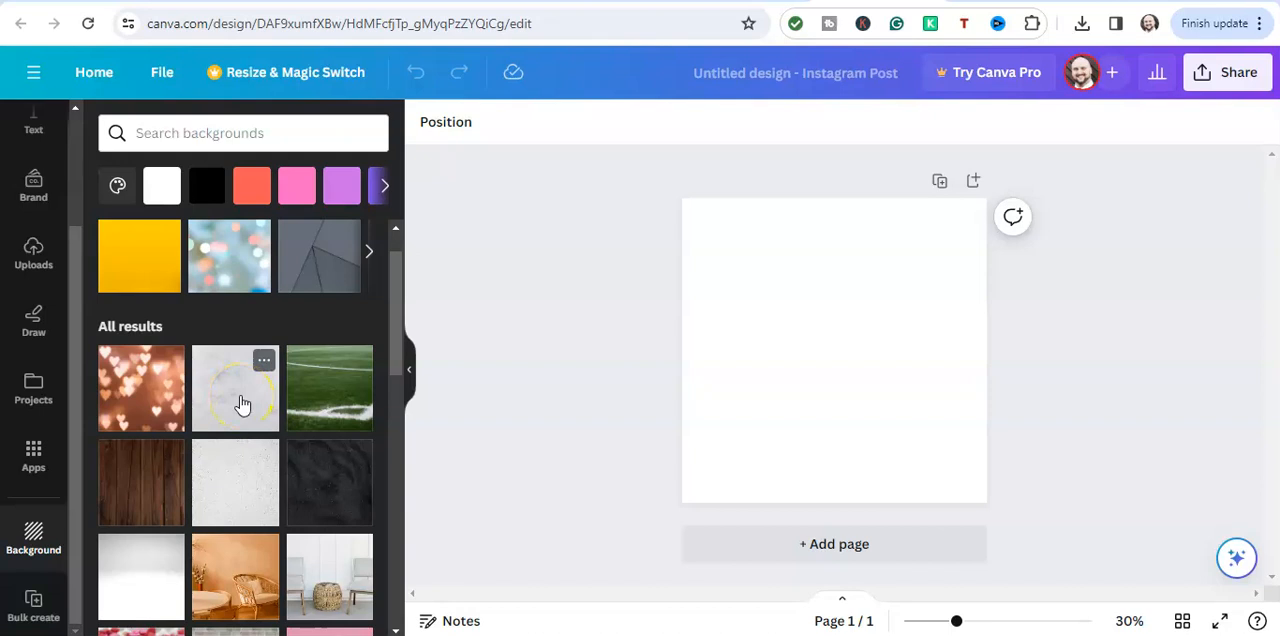
{"action": "scroll", "coordinate": [242, 402], "scroll_direction": "down", "scroll_amount": 2}
{"action": "left_click", "coordinate": [238, 368]}
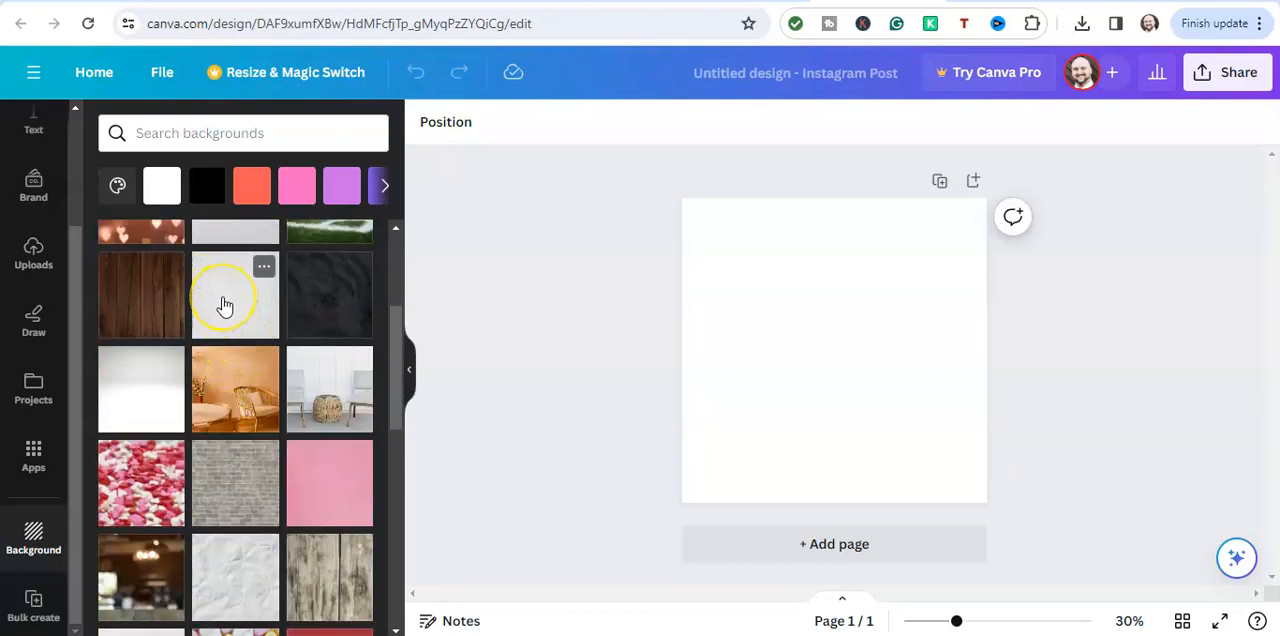
{"action": "scroll", "coordinate": [225, 305], "scroll_direction": "down", "scroll_amount": 2}
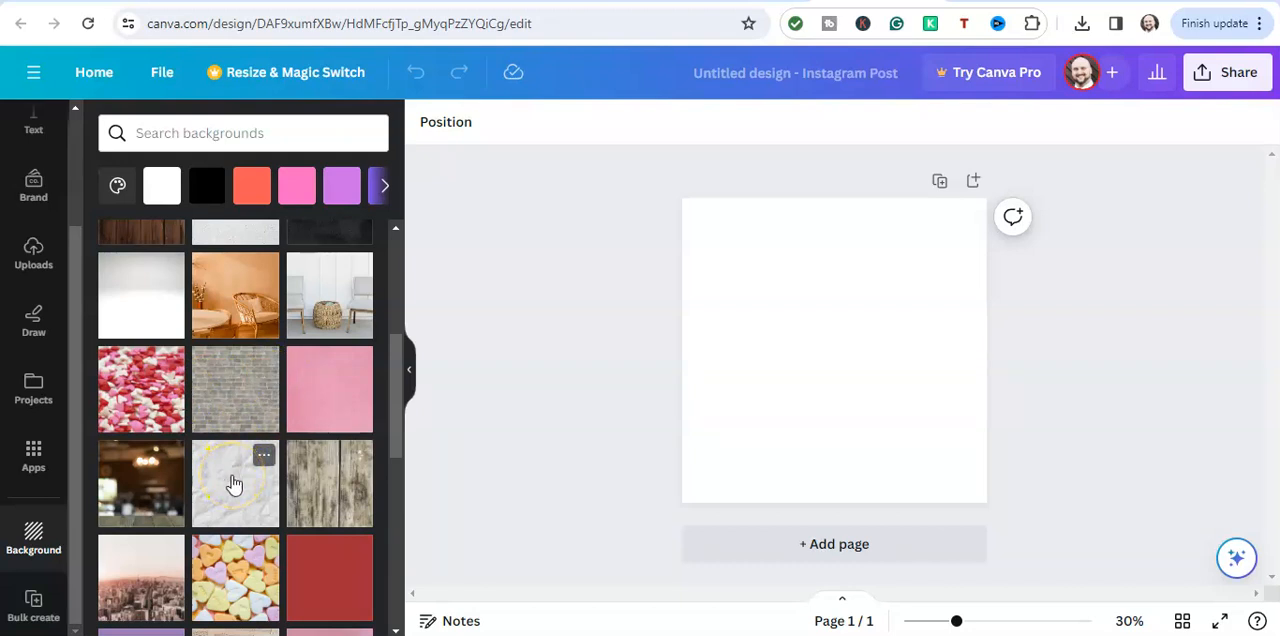
{"action": "scroll", "coordinate": [233, 484], "scroll_direction": "down", "scroll_amount": 2}
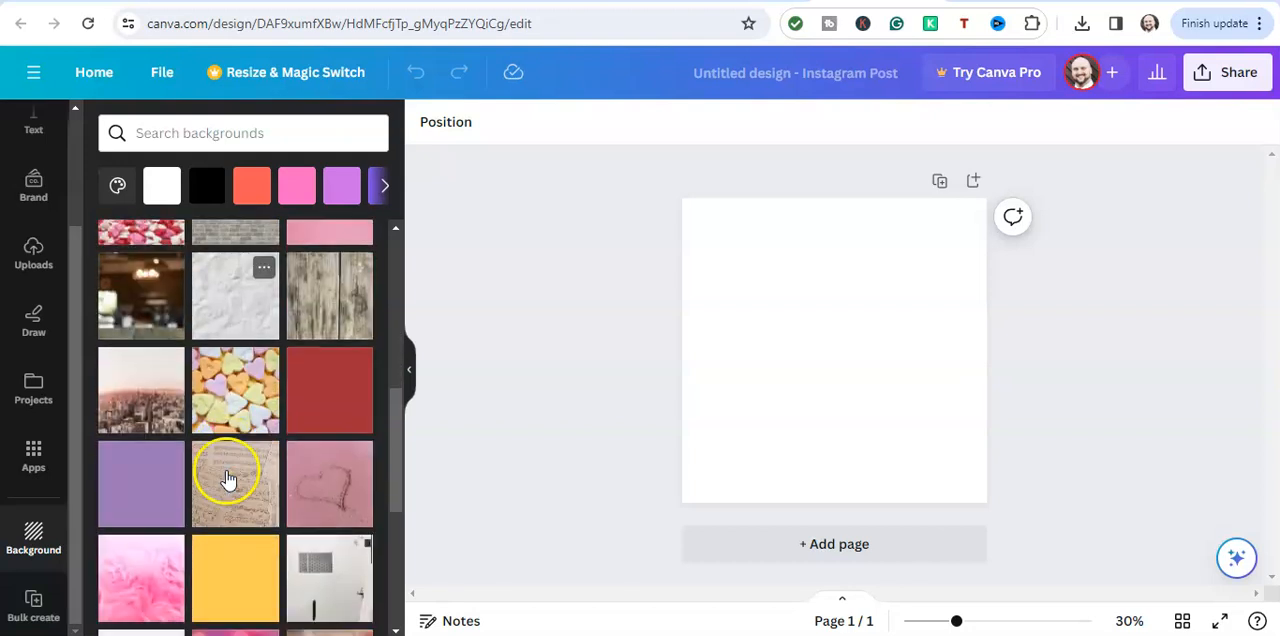
{"action": "left_click", "coordinate": [240, 311]}
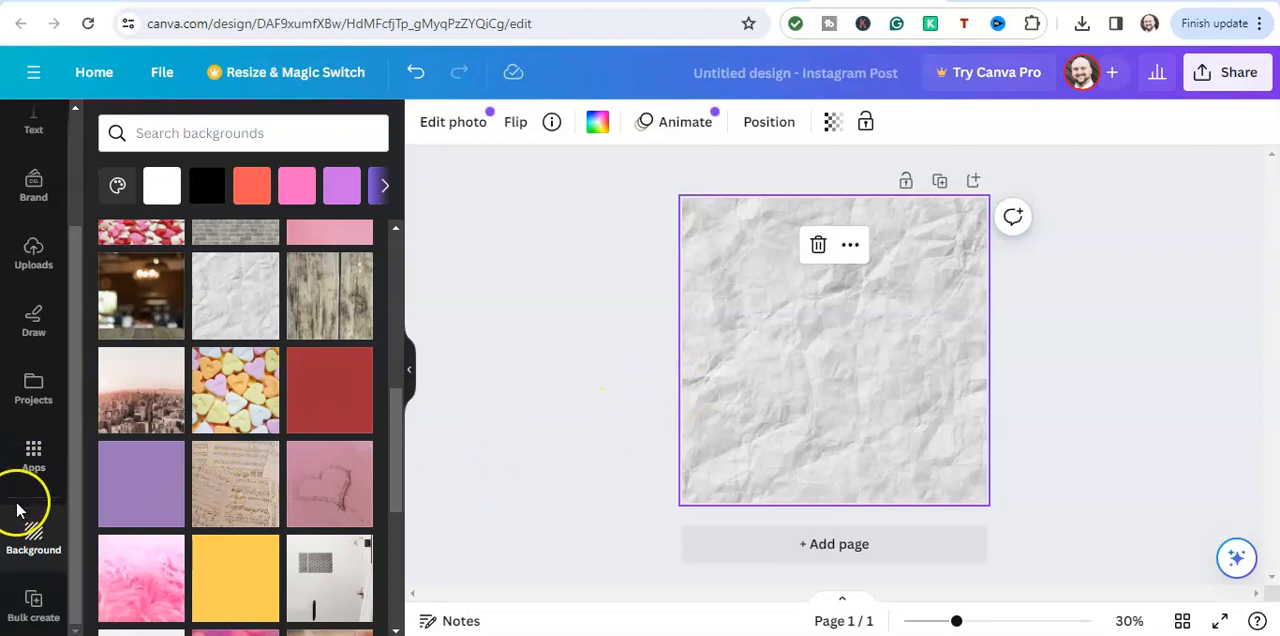
Search the elements library for "square border"
{"action": "scroll", "coordinate": [14, 545], "scroll_direction": "up", "scroll_amount": 3}
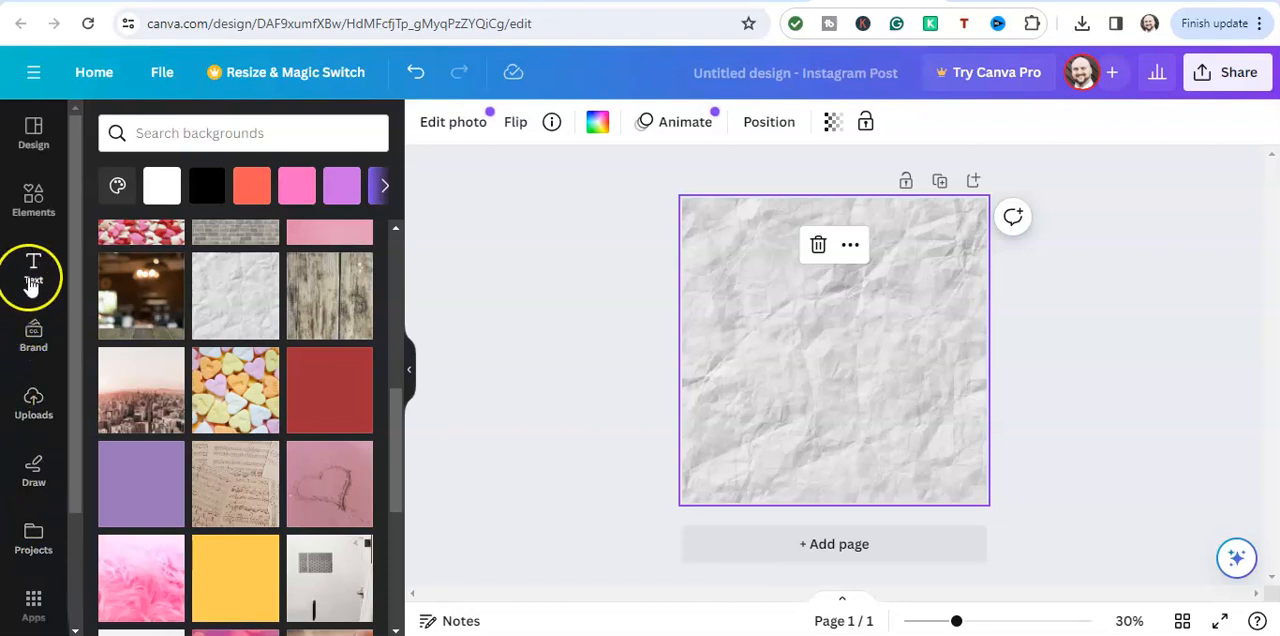
{"action": "left_click", "coordinate": [34, 208]}
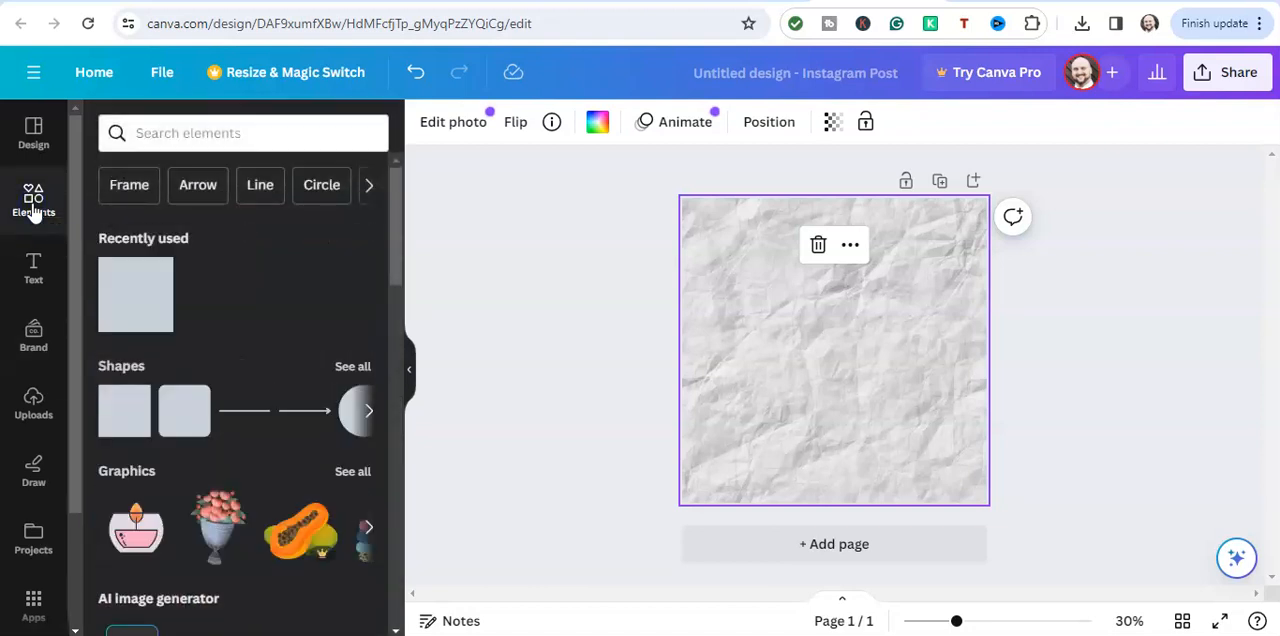
{"action": "left_click", "coordinate": [167, 140]}
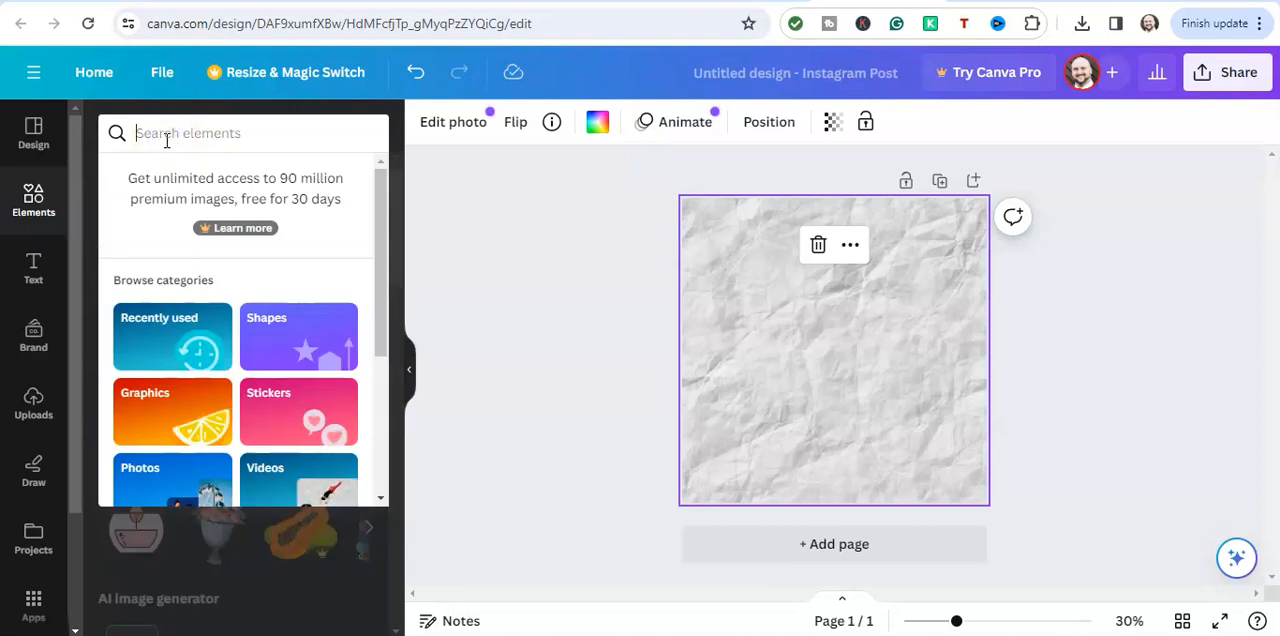
{"action": "type", "text": "square bi"}
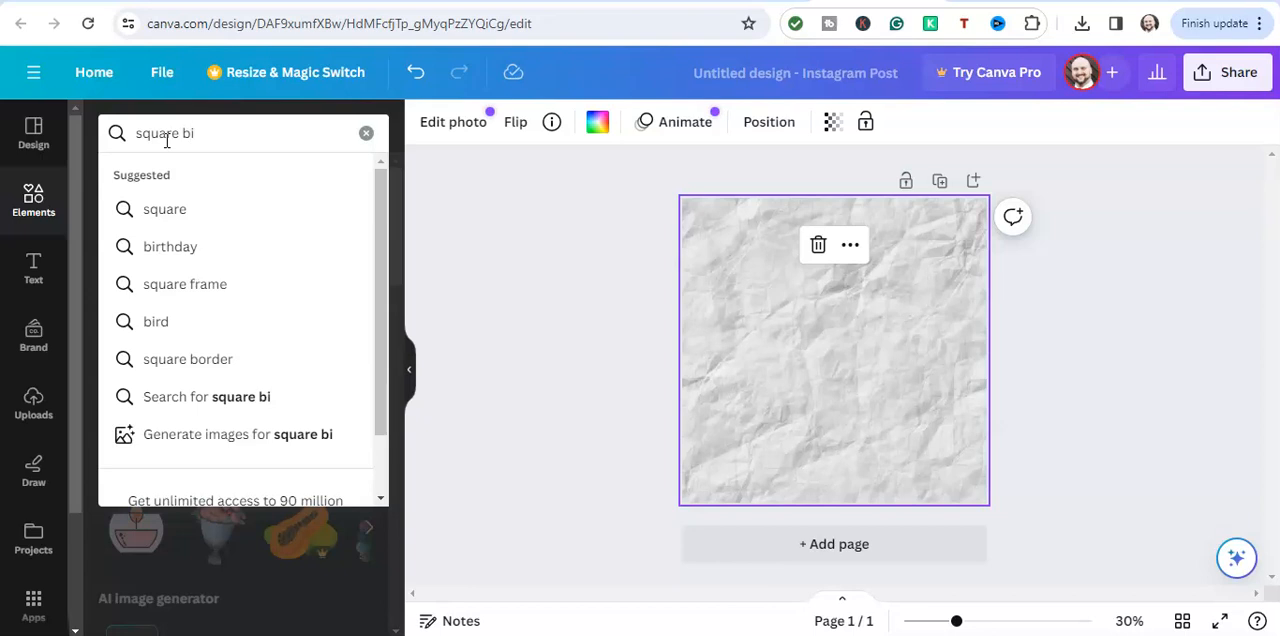
{"action": "key", "text": "BackSpace"}
{"action": "type", "text": "orde"}
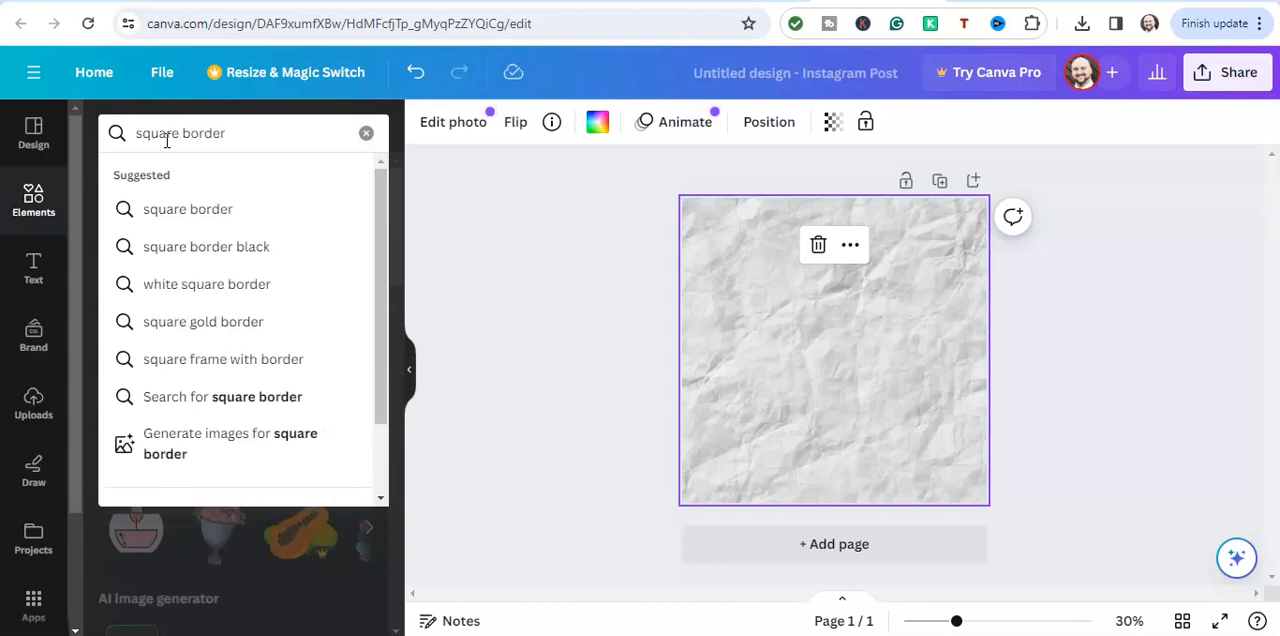
{"action": "type", "text": "r"}
{"action": "key", "text": "Return"}
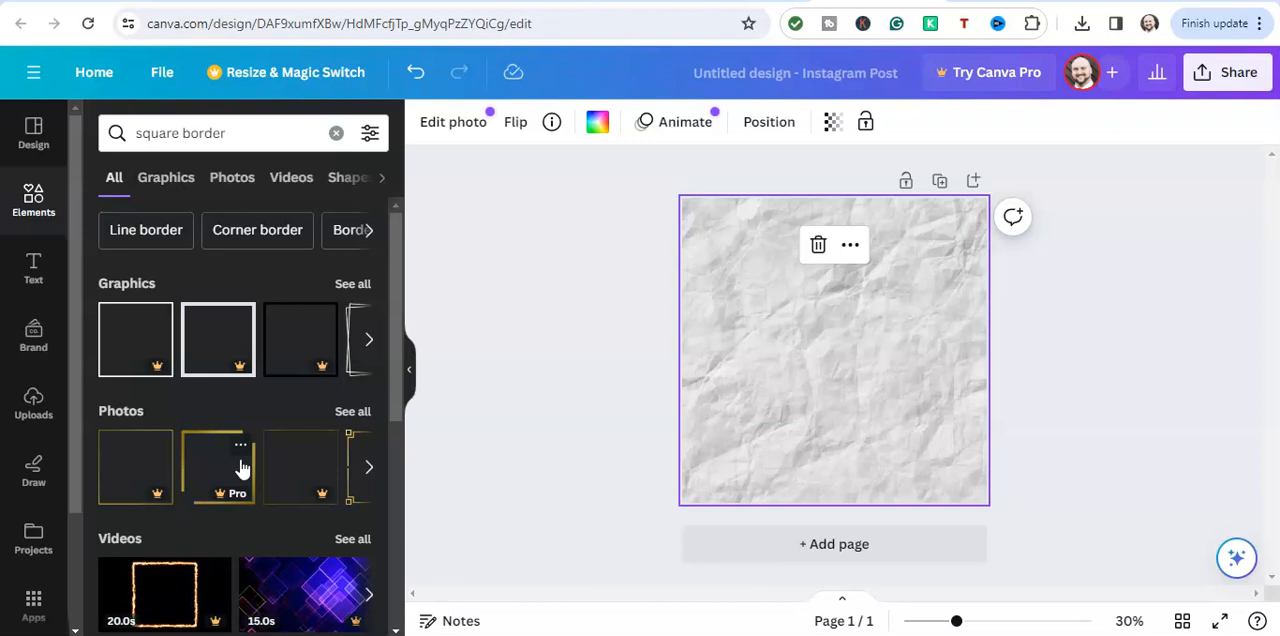
Browse the square border results and show the full set of matching graphics
{"action": "scroll", "coordinate": [240, 466], "scroll_direction": "down", "scroll_amount": 1}
{"action": "scroll", "coordinate": [226, 317], "scroll_direction": "up", "scroll_amount": 1}
{"action": "scroll", "coordinate": [226, 327], "scroll_direction": "down", "scroll_amount": 3}
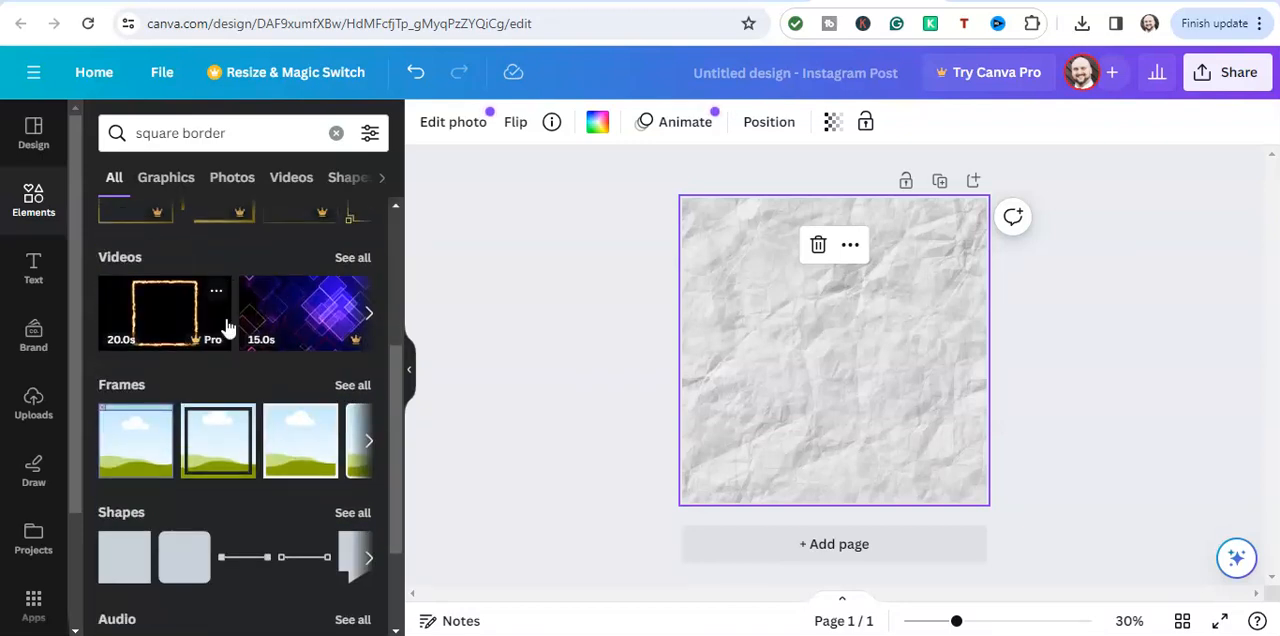
{"action": "scroll", "coordinate": [226, 329], "scroll_direction": "up", "scroll_amount": 3}
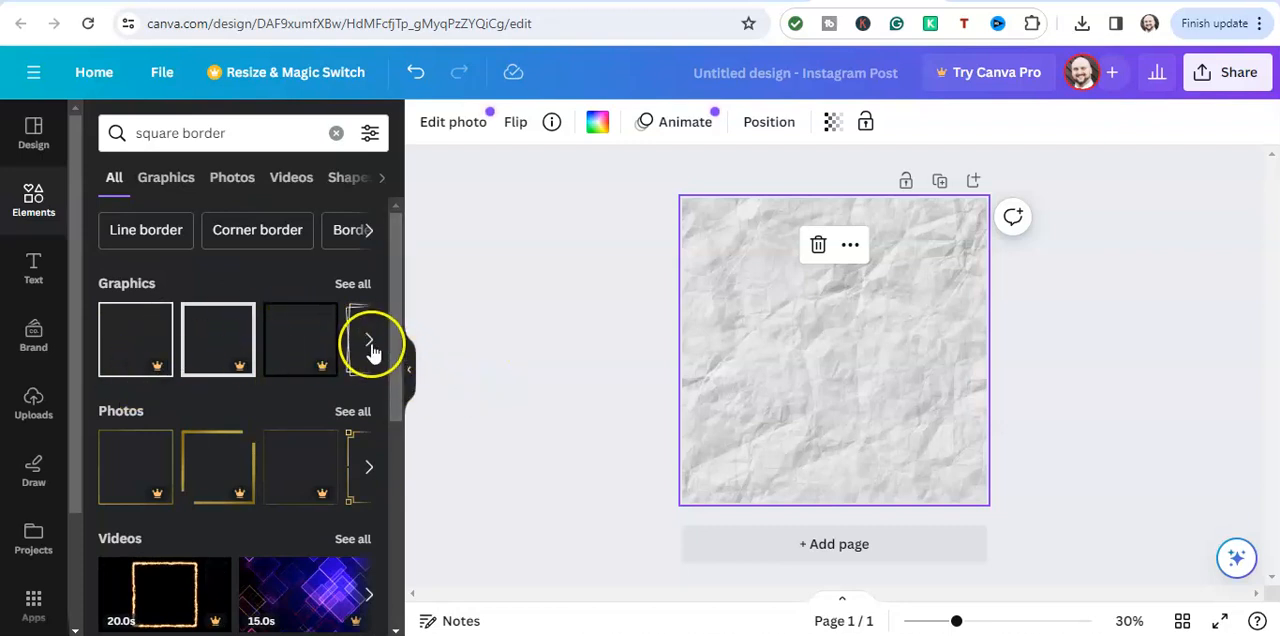
{"action": "left_click", "coordinate": [358, 285]}
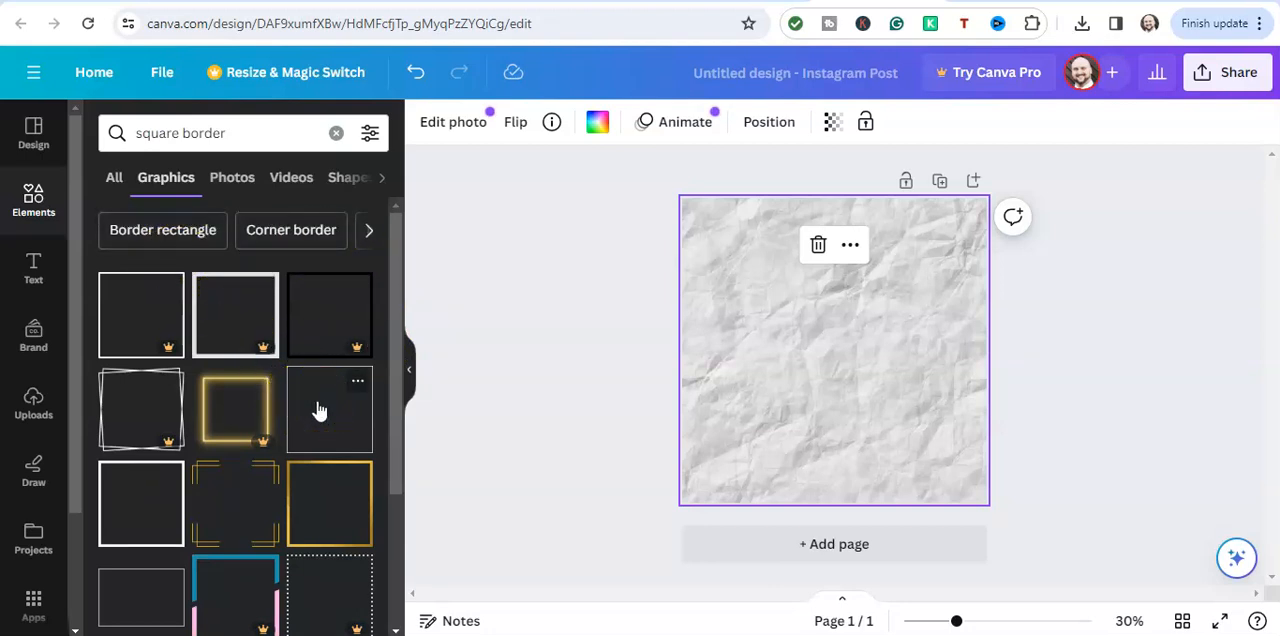
Add the free thin black square border with two corner accents and enlarge it to fill the whole page
{"action": "scroll", "coordinate": [318, 410], "scroll_direction": "down", "scroll_amount": 1}
{"action": "scroll", "coordinate": [318, 410], "scroll_direction": "down", "scroll_amount": 1}
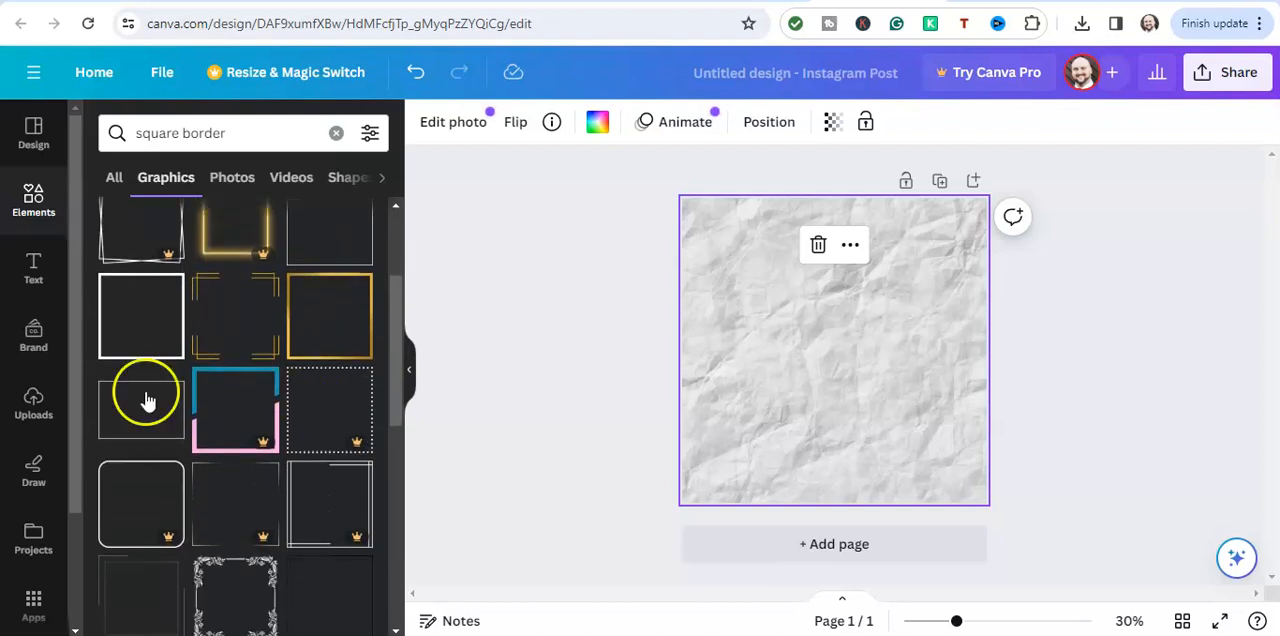
{"action": "scroll", "coordinate": [132, 410], "scroll_direction": "down", "scroll_amount": 1}
{"action": "scroll", "coordinate": [132, 410], "scroll_direction": "down", "scroll_amount": 1}
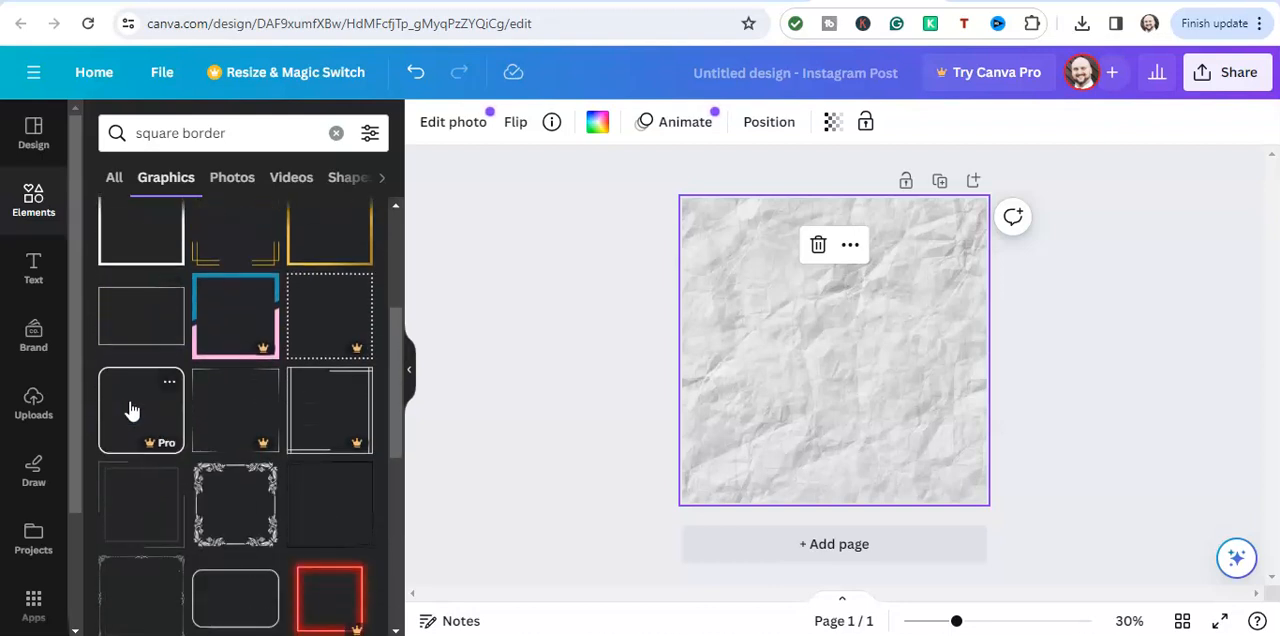
{"action": "scroll", "coordinate": [132, 410], "scroll_direction": "down", "scroll_amount": 1}
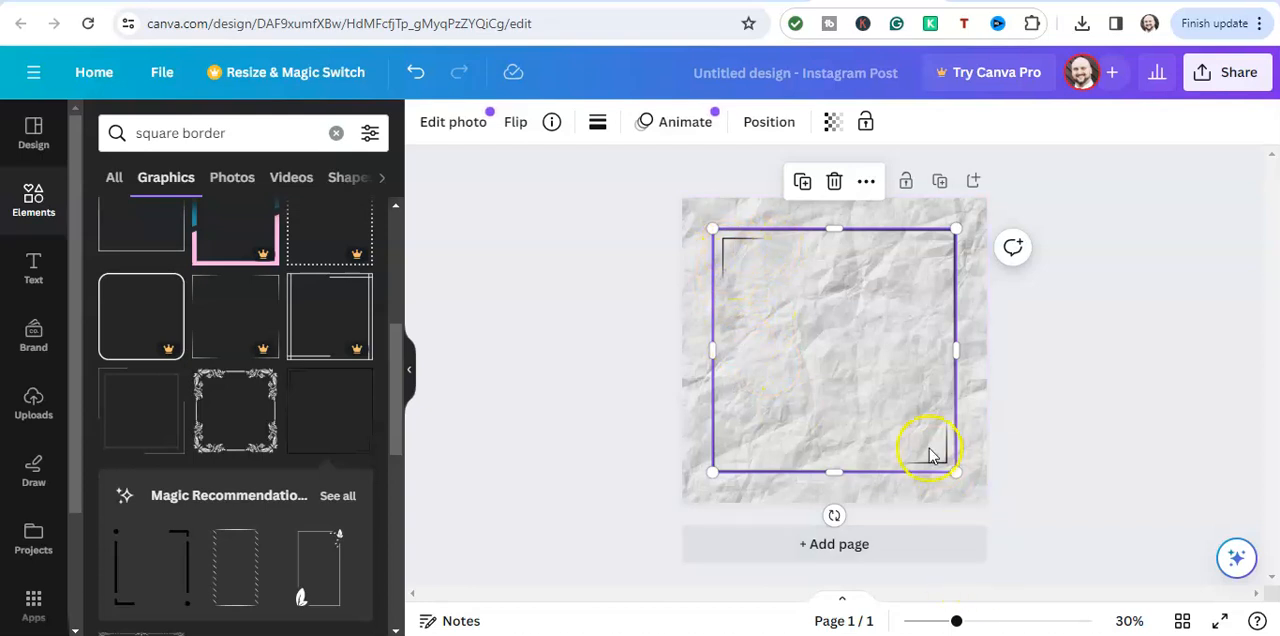
{"action": "left_click_drag", "start_coordinate": [956, 472], "coordinate": [980, 508]}
{"action": "left_click_drag", "start_coordinate": [715, 229], "coordinate": [690, 200]}
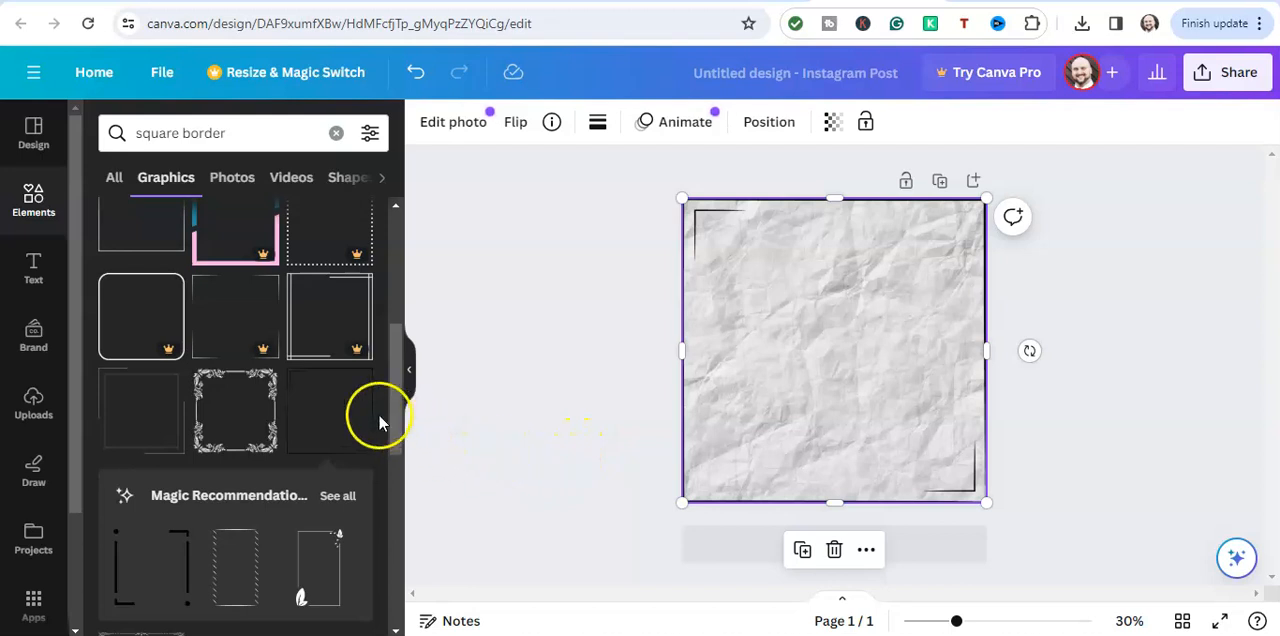
Add a second copy of the black border, rotated a quarter turn to accent the other two corners, and enlarge it towards the page edges
{"action": "left_click", "coordinate": [326, 430]}
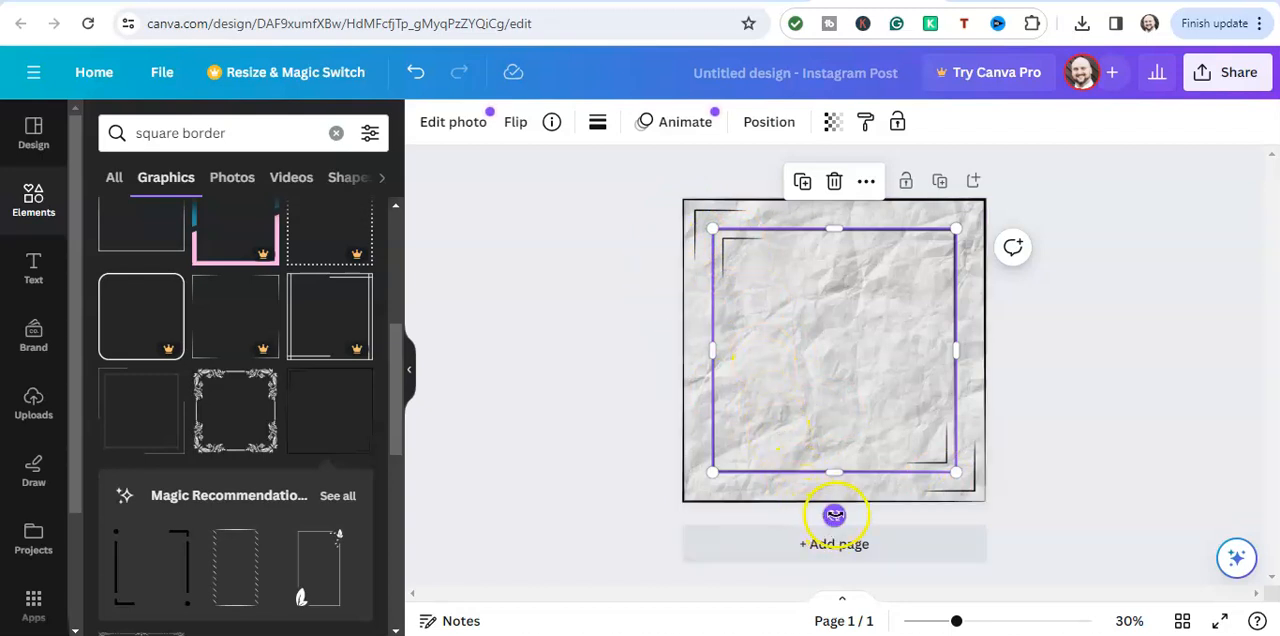
{"action": "left_click_drag", "start_coordinate": [835, 515], "coordinate": [953, 348]}
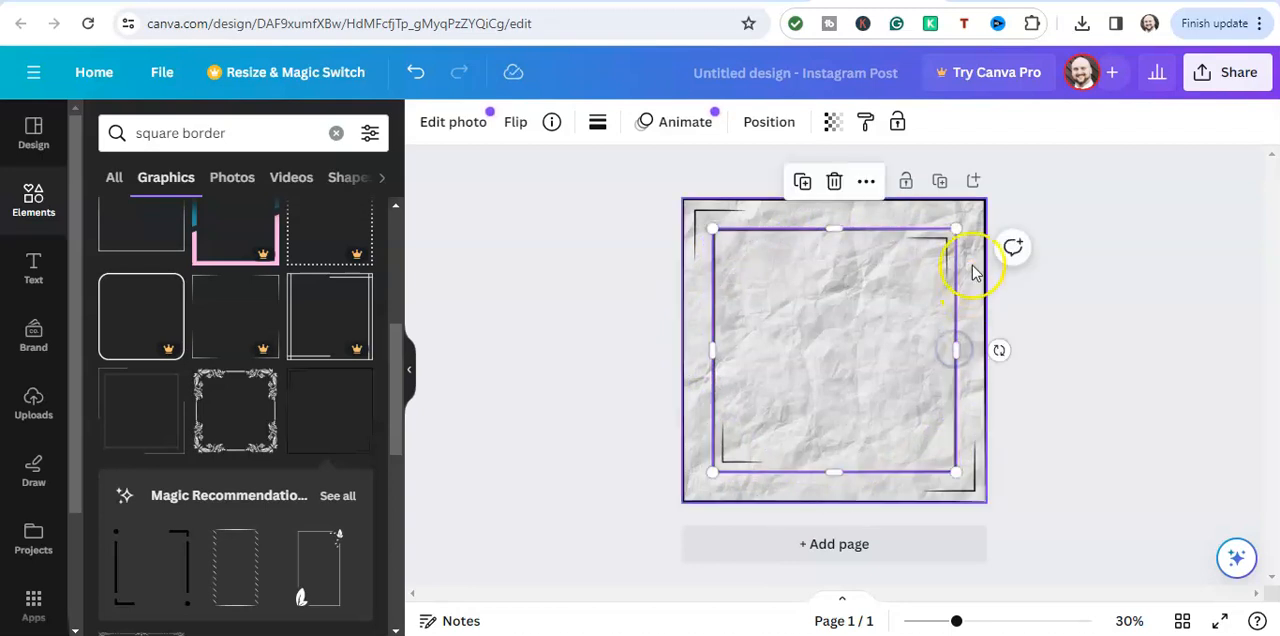
{"action": "left_click_drag", "start_coordinate": [958, 230], "coordinate": [986, 206]}
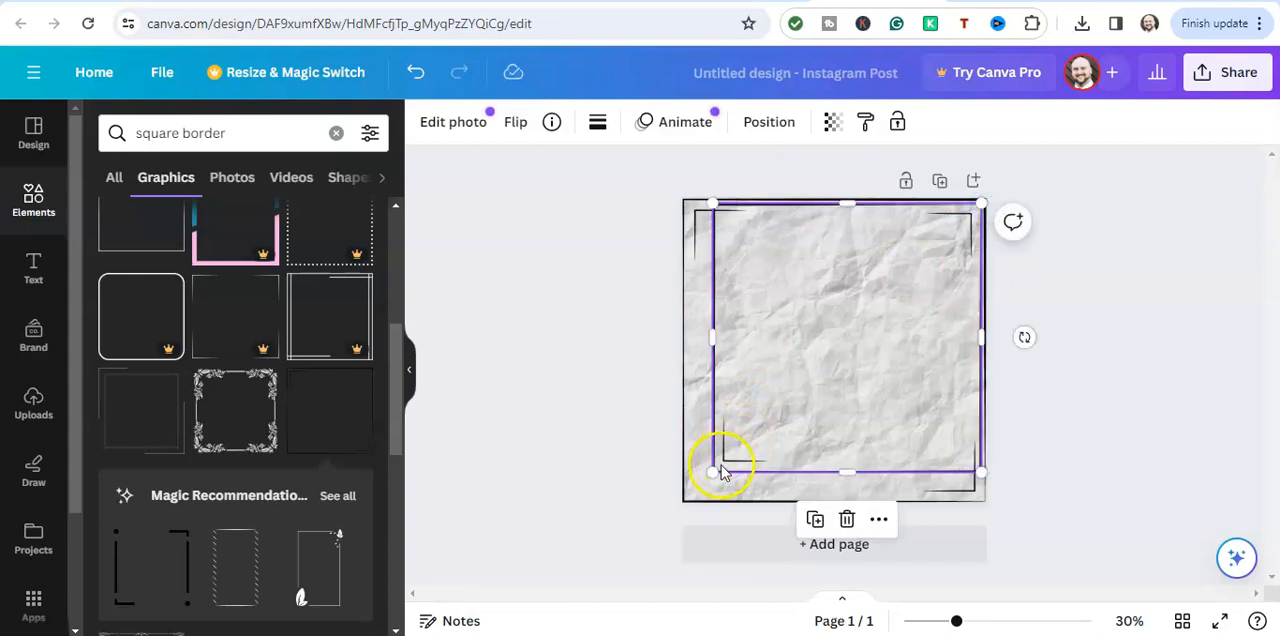
{"action": "left_click_drag", "start_coordinate": [712, 472], "coordinate": [695, 502]}
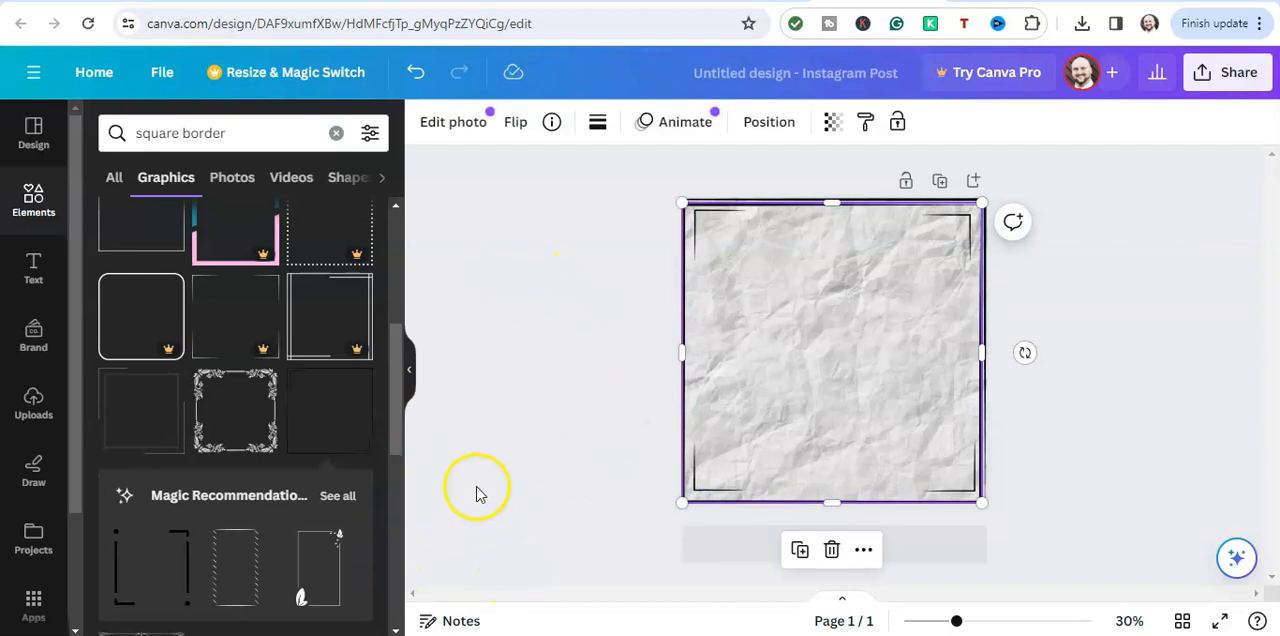
{"action": "left_click", "coordinate": [536, 410]}
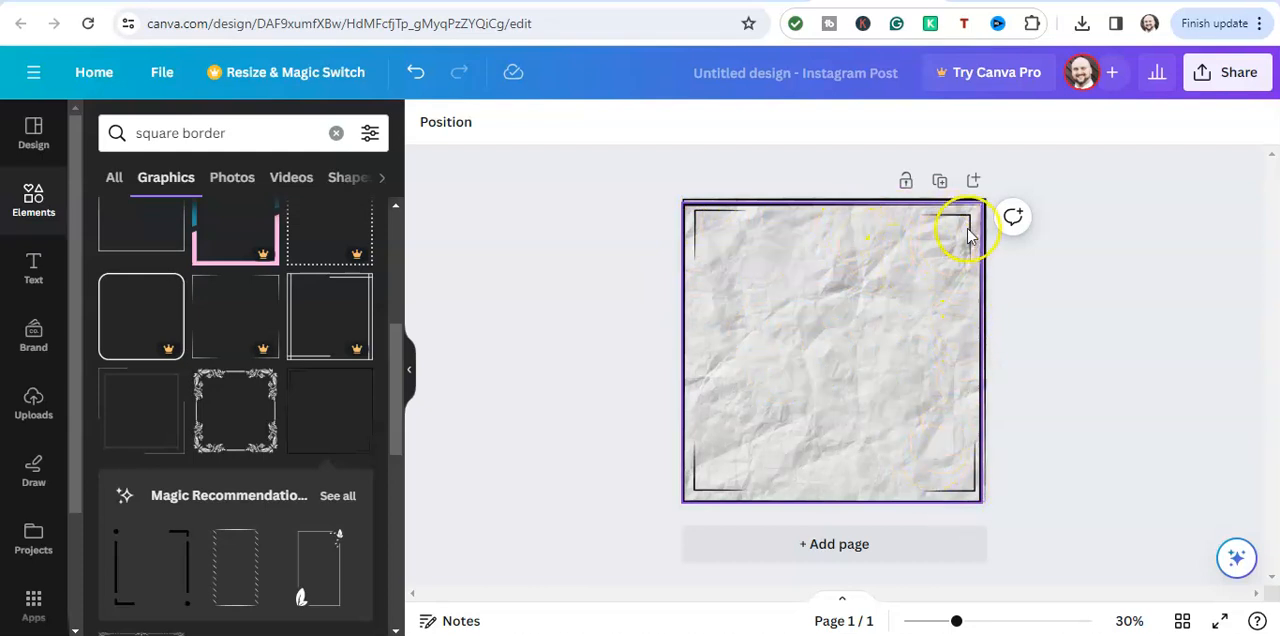
Stretch the second border slightly at its top edge to line up with the first border, and deselect it
{"action": "left_click", "coordinate": [715, 235]}
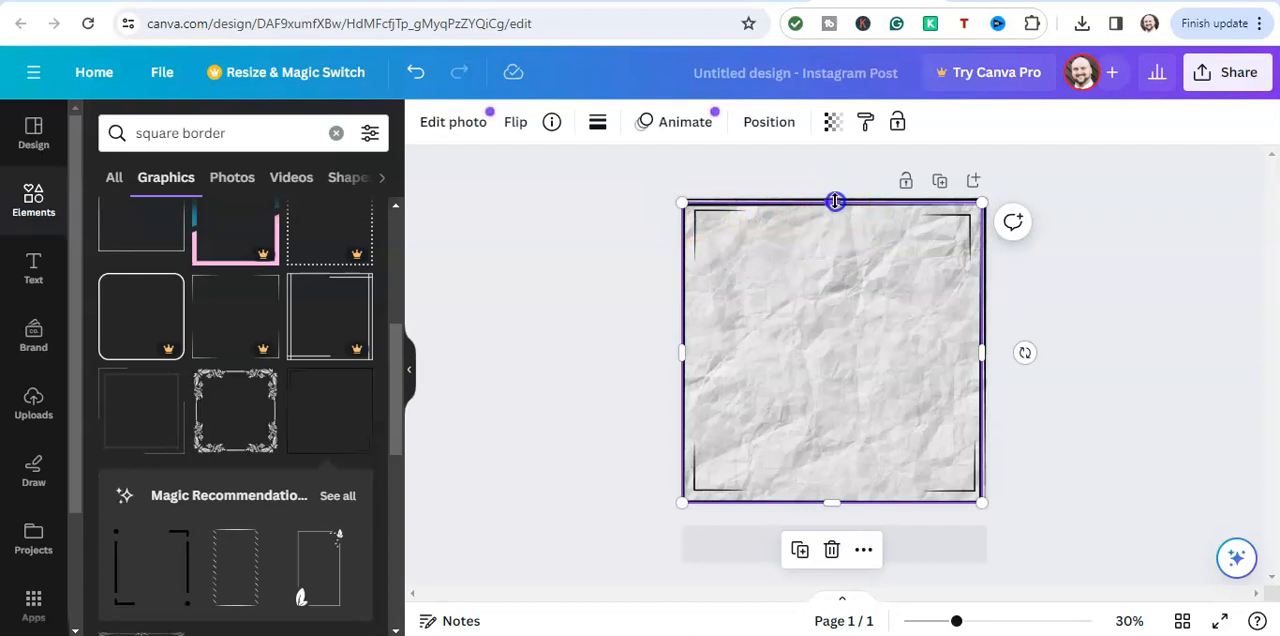
{"action": "left_click_drag", "start_coordinate": [835, 203], "coordinate": [832, 201]}
{"action": "left_click", "coordinate": [593, 261]}
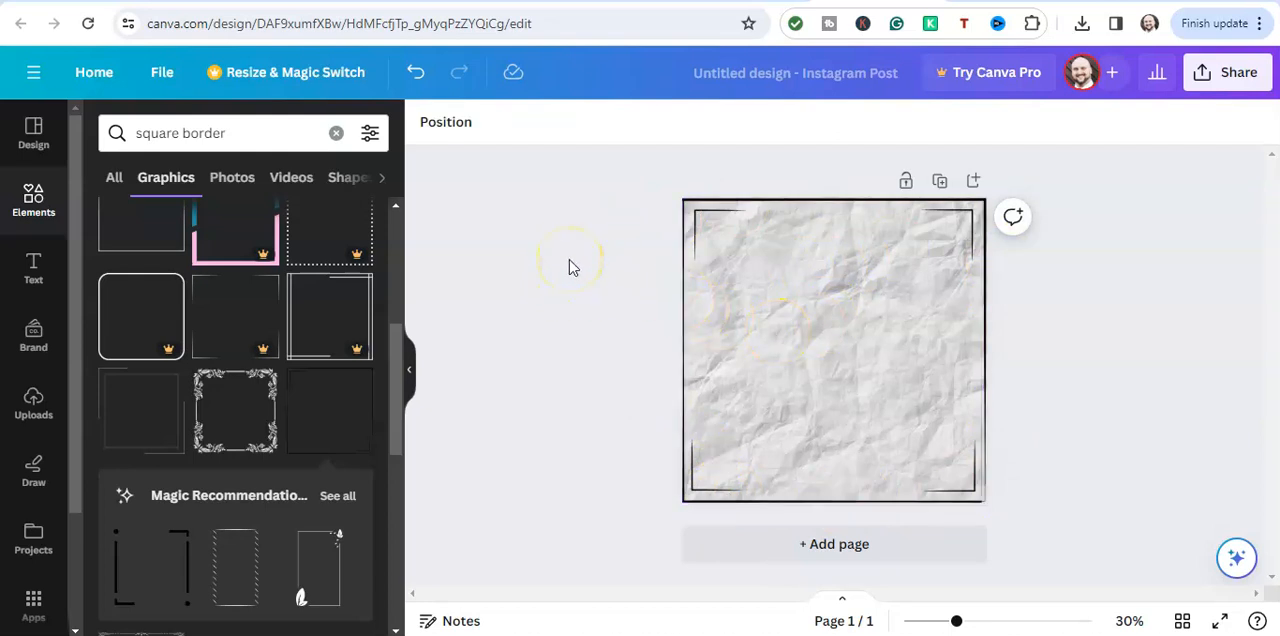
{"action": "left_click", "coordinate": [643, 146]}
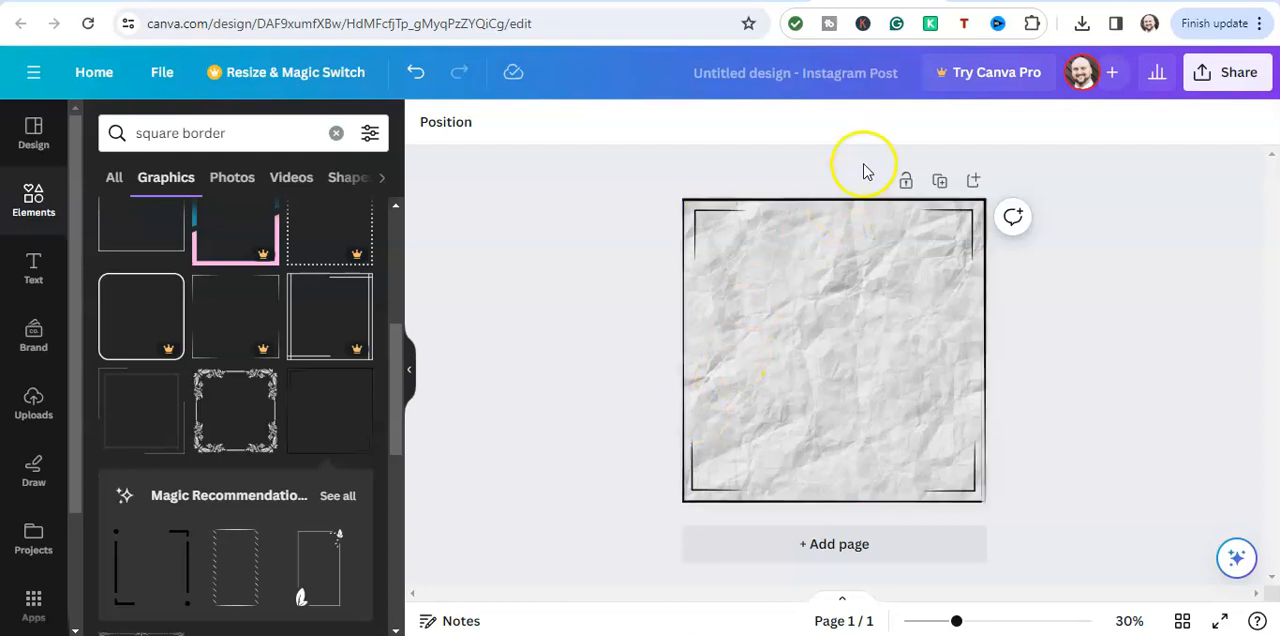
Copy the Winston Churchill quote about success and enthusiasm from the motivational quotes web page, and return to Canva's text options
{"action": "left_click", "coordinate": [968, 2]}
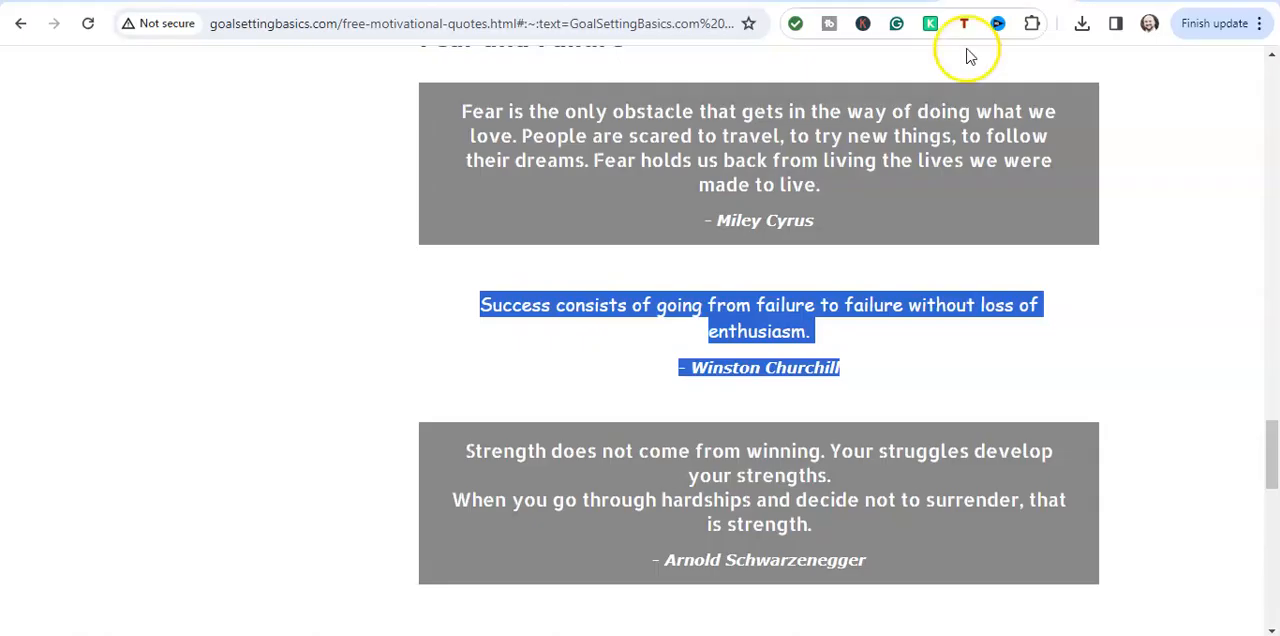
{"action": "left_click", "coordinate": [861, 370]}
{"action": "left_click_drag", "start_coordinate": [853, 372], "coordinate": [483, 300]}
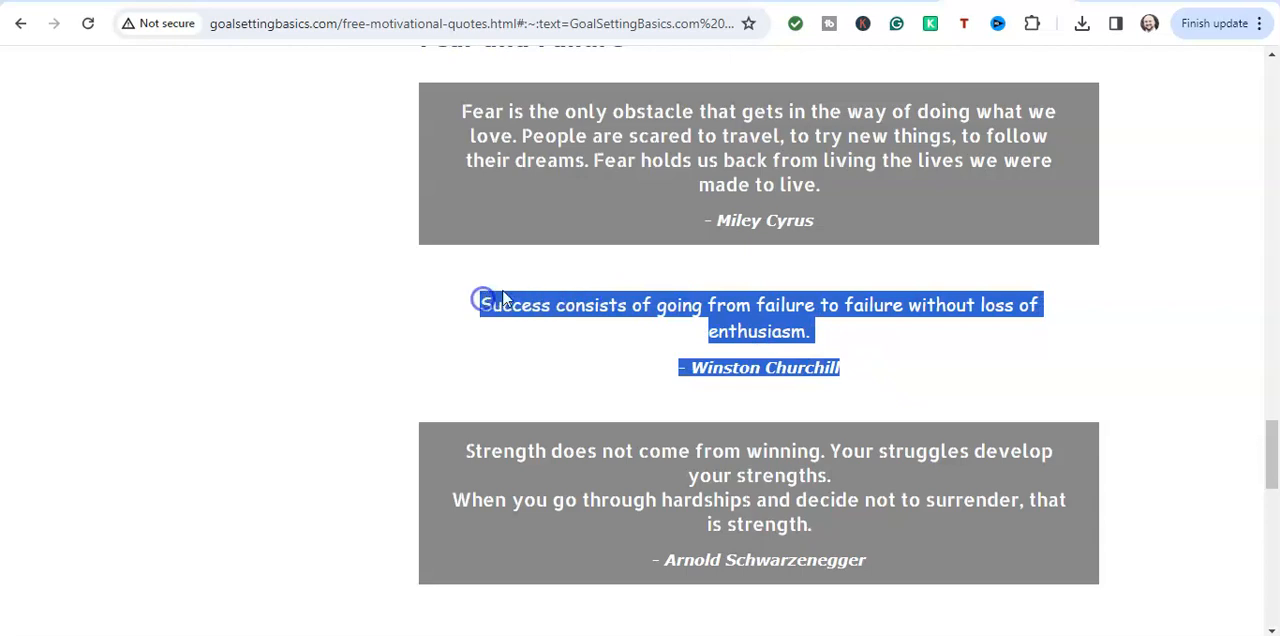
{"action": "right_click", "coordinate": [508, 296]}
{"action": "left_click", "coordinate": [563, 317]}
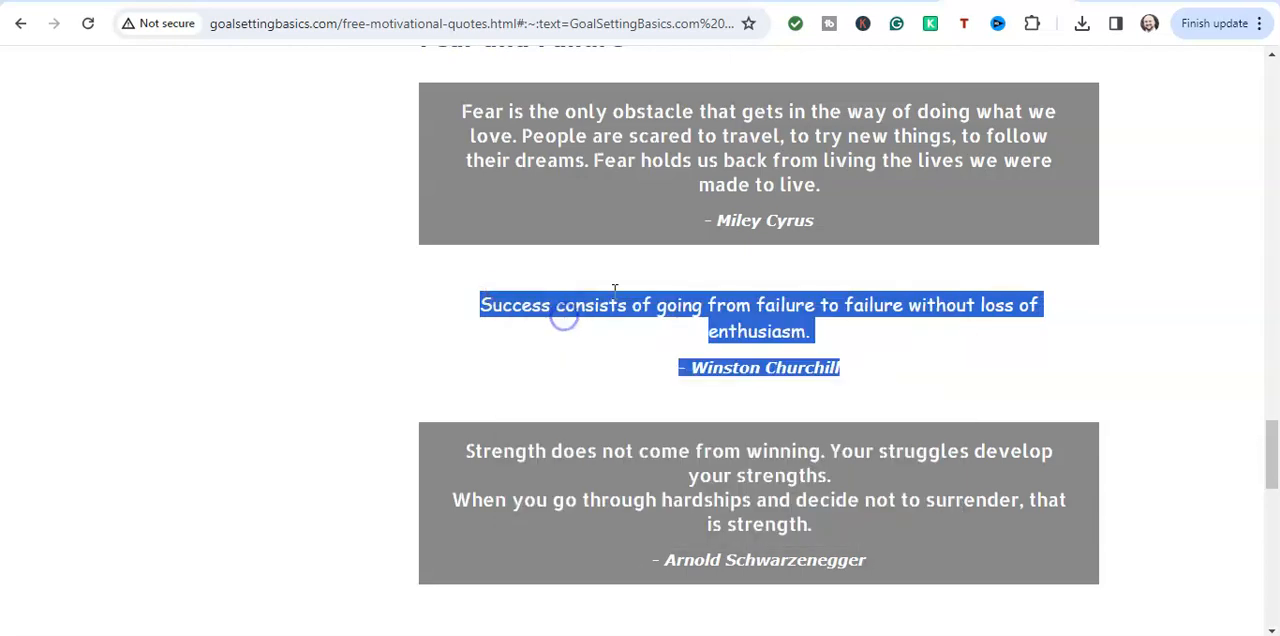
{"action": "left_click", "coordinate": [810, 30]}
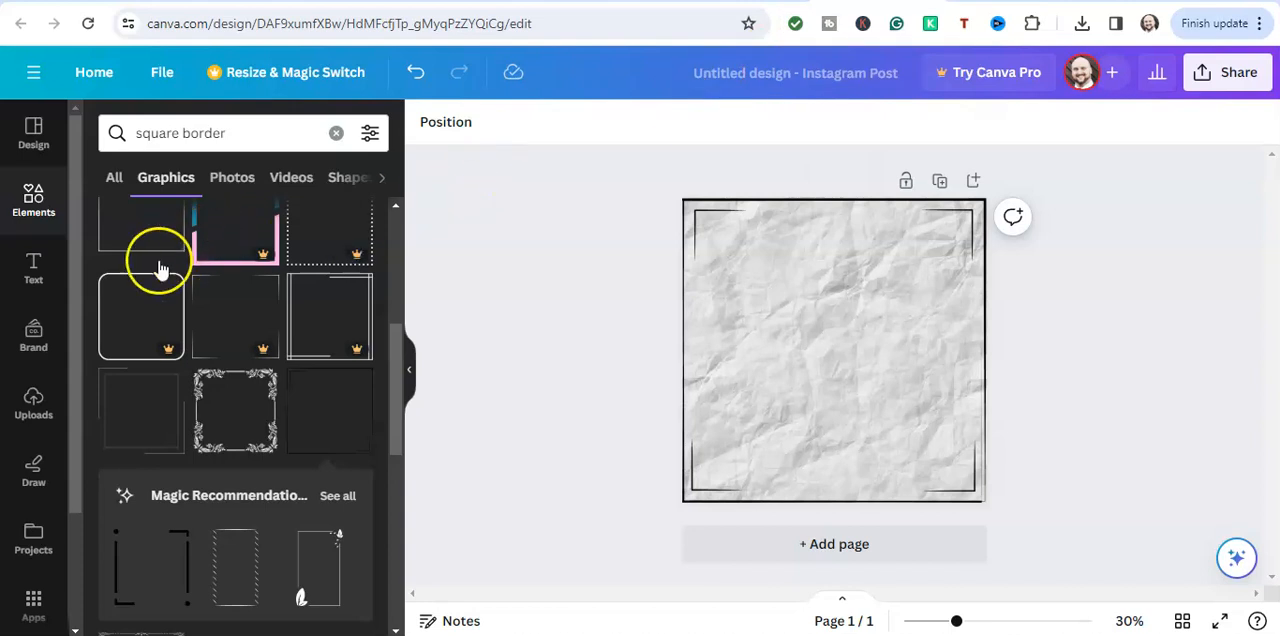
{"action": "left_click", "coordinate": [33, 268]}
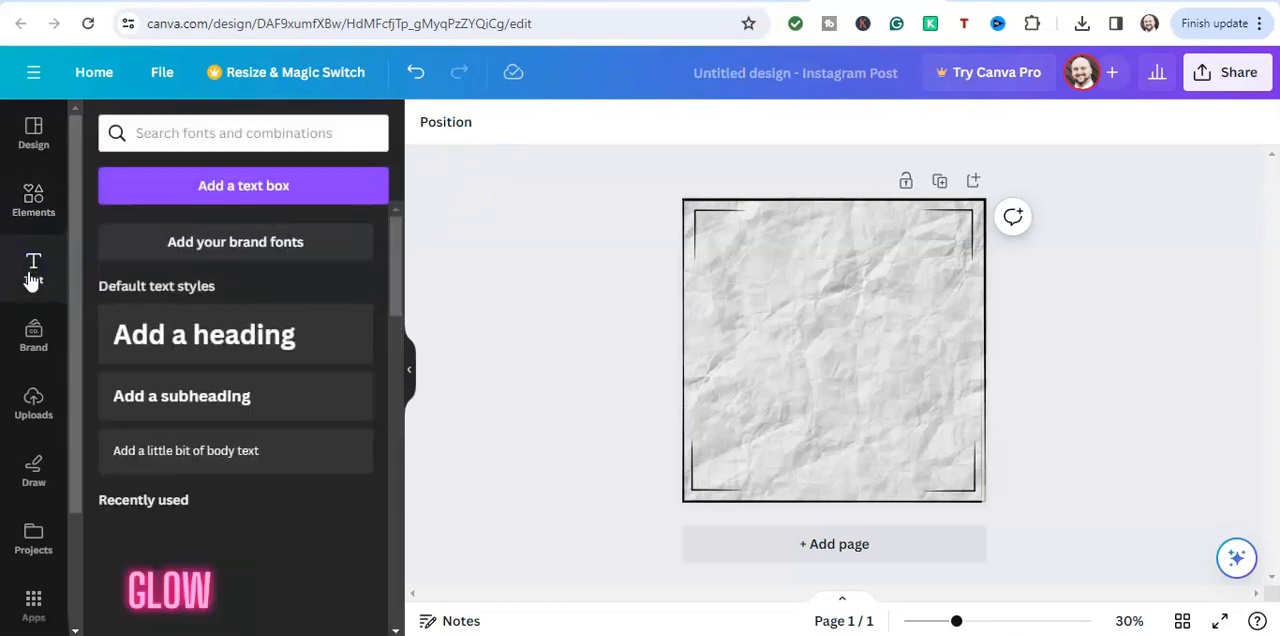
{"action": "left_click", "coordinate": [168, 336]}
{"action": "left_click", "coordinate": [174, 341]}
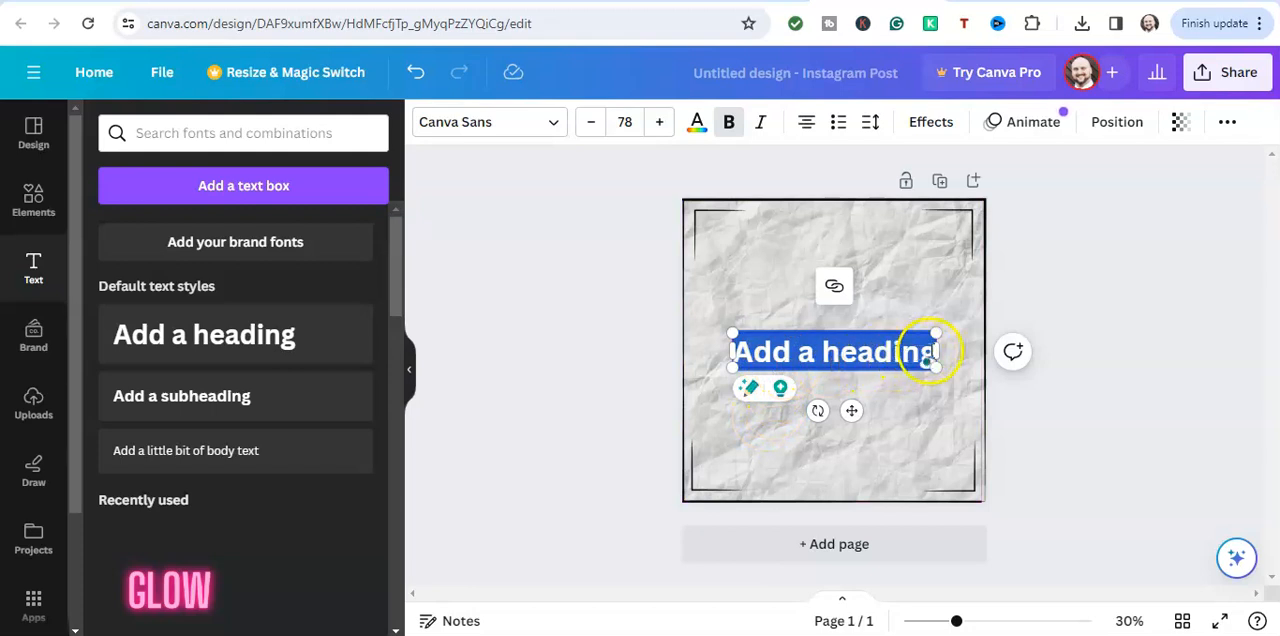
{"action": "left_click", "coordinate": [928, 352]}
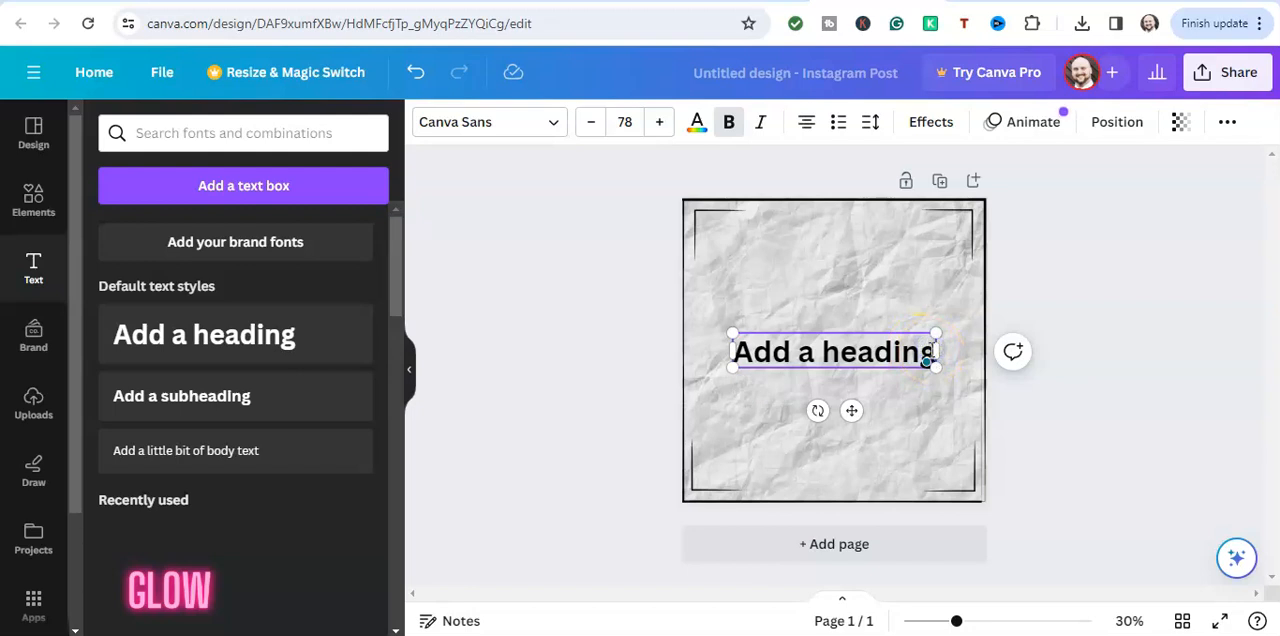
{"action": "key", "text": "BackSpace"}
{"action": "key", "text": "BackSpace"}
{"action": "key", "text": "BackSpace"}
{"action": "key", "text": "BackSpace"}
{"action": "key", "text": "BackSpace"}
{"action": "key", "text": "BackSpace"}
{"action": "key", "text": "BackSpace"}
{"action": "key", "text": "BackSpace"}
{"action": "key", "text": "BackSpace"}
{"action": "key", "text": "BackSpace"}
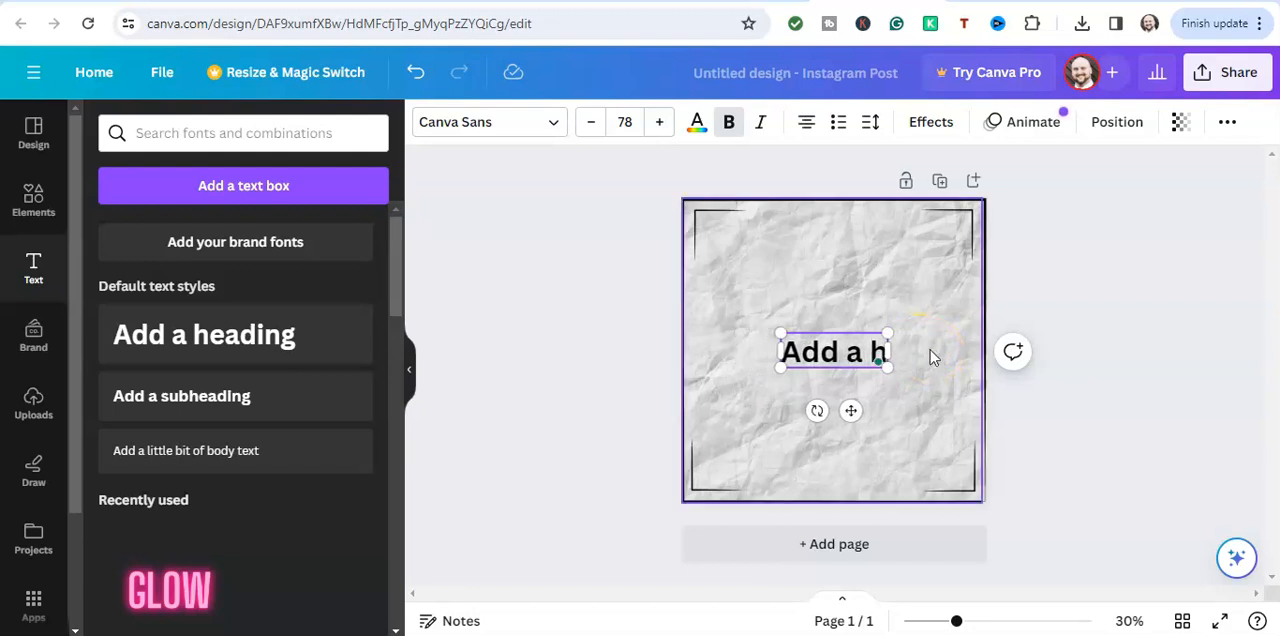
{"action": "key", "text": "BackSpace"}
{"action": "key", "text": "BackSpace"}
{"action": "key", "text": "BackSpace"}
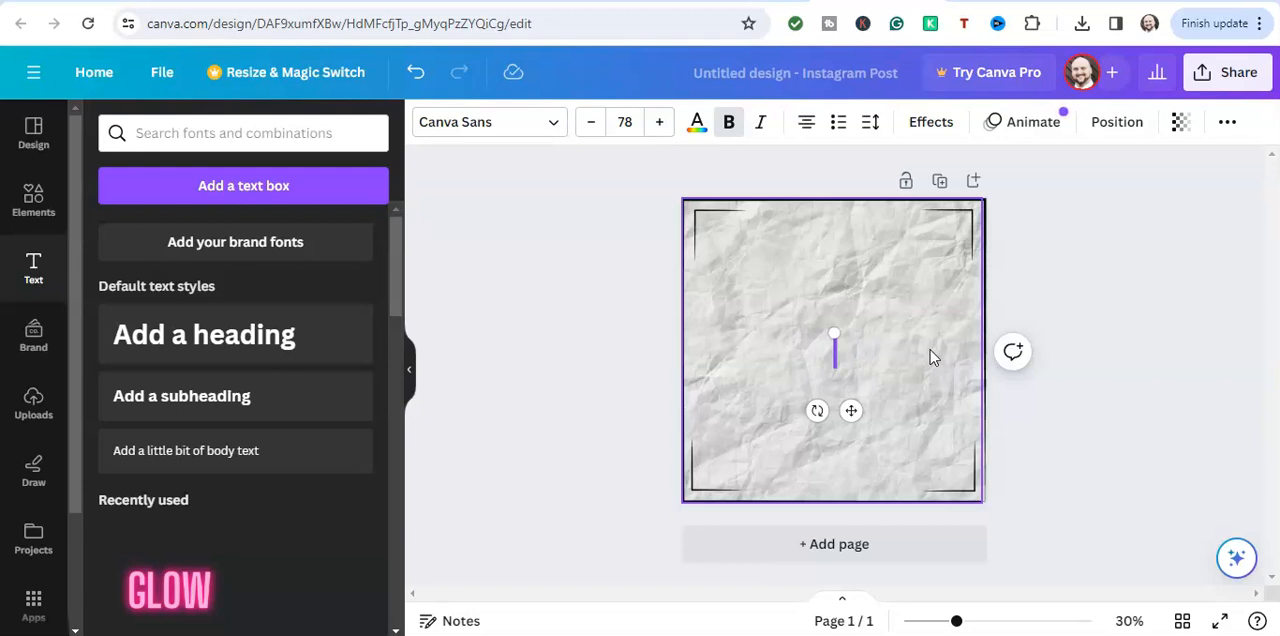
{"action": "left_click", "coordinate": [930, 355]}
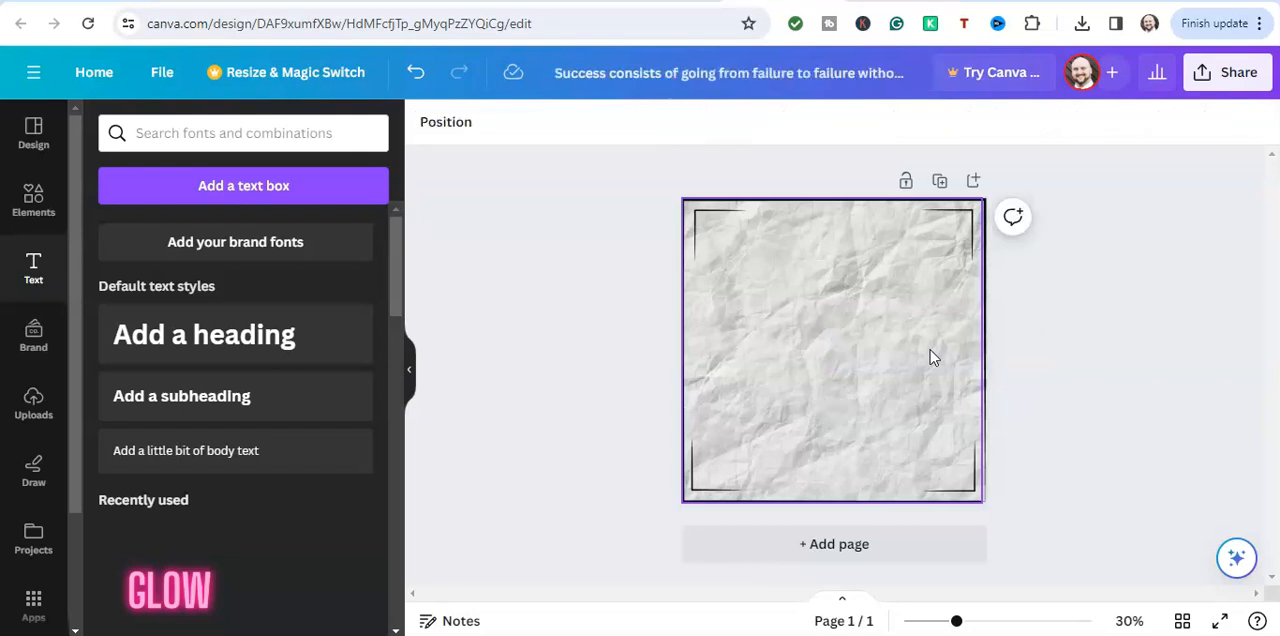
{"action": "double_click", "coordinate": [930, 355]}
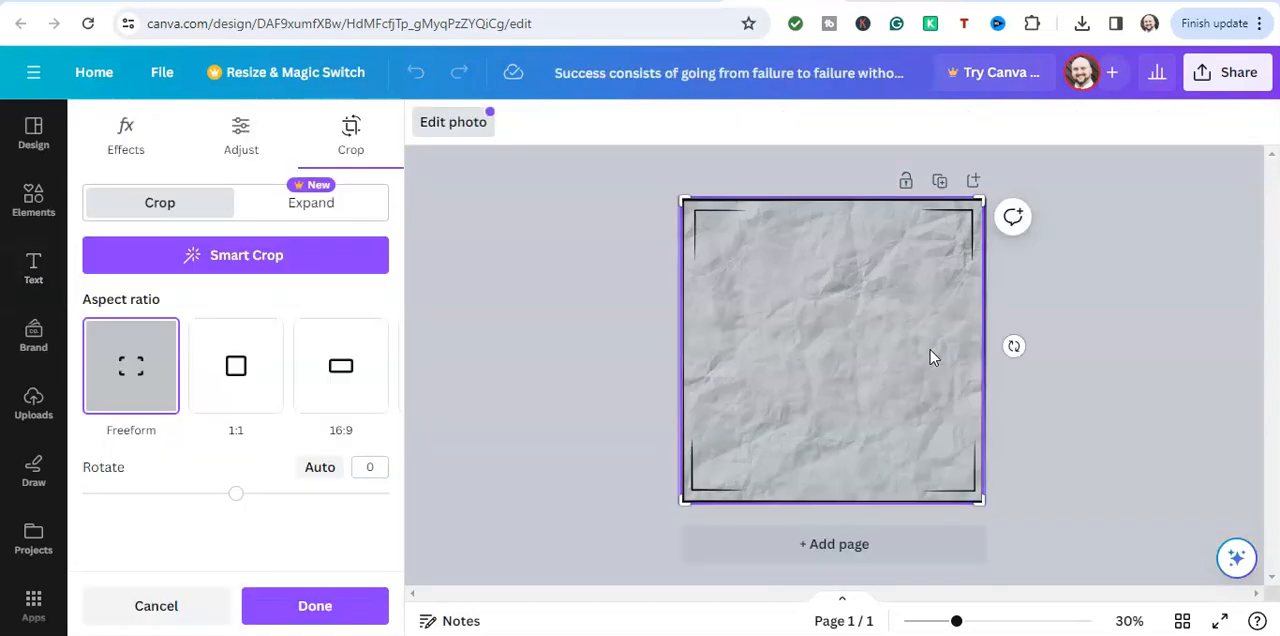
{"action": "key", "text": "Escape"}
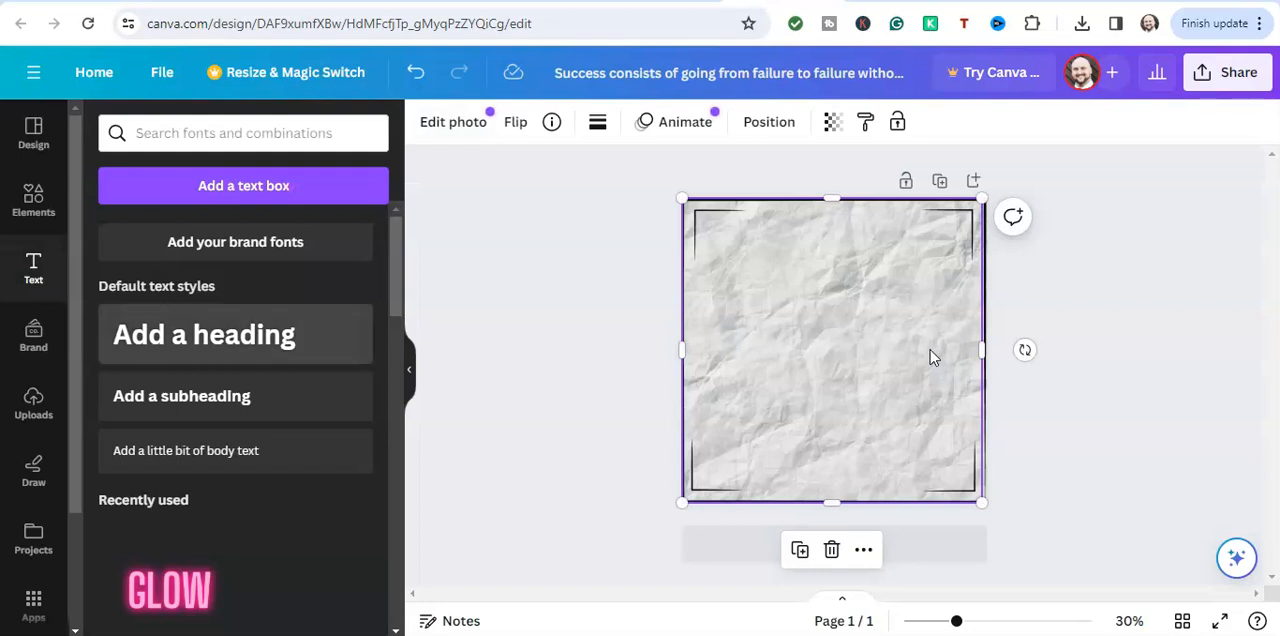
Add a heading text box to the page and replace its placeholder text with the copied Winston Churchill quote
{"action": "left_click", "coordinate": [235, 334]}
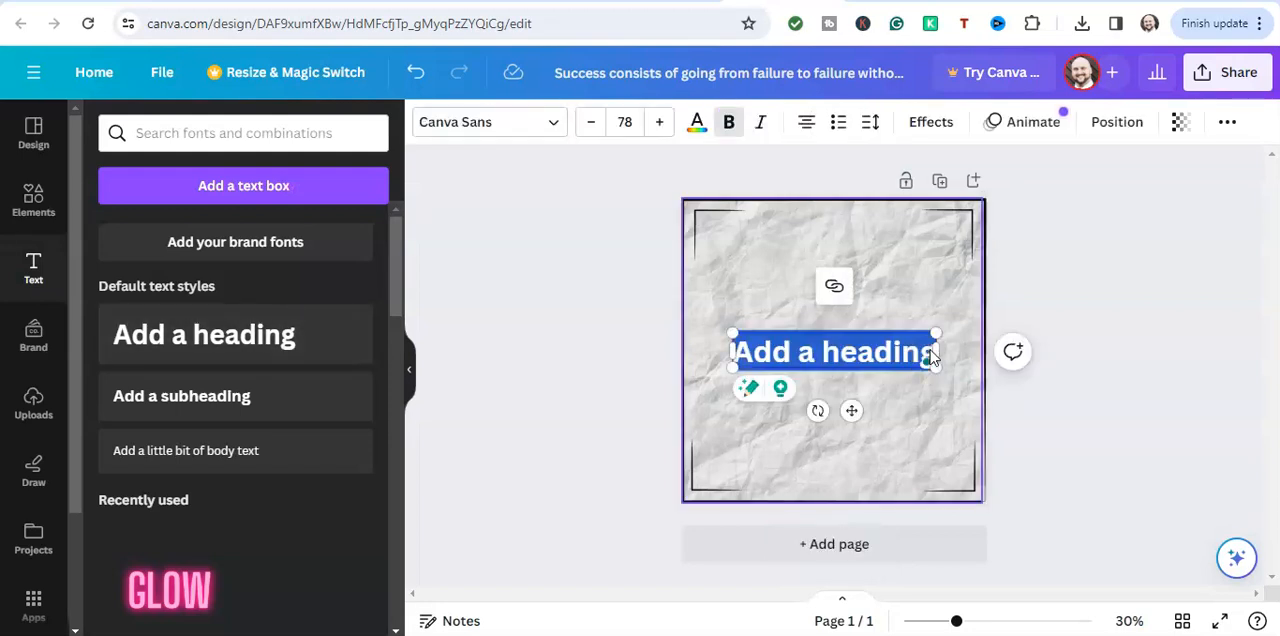
{"action": "left_click", "coordinate": [930, 351]}
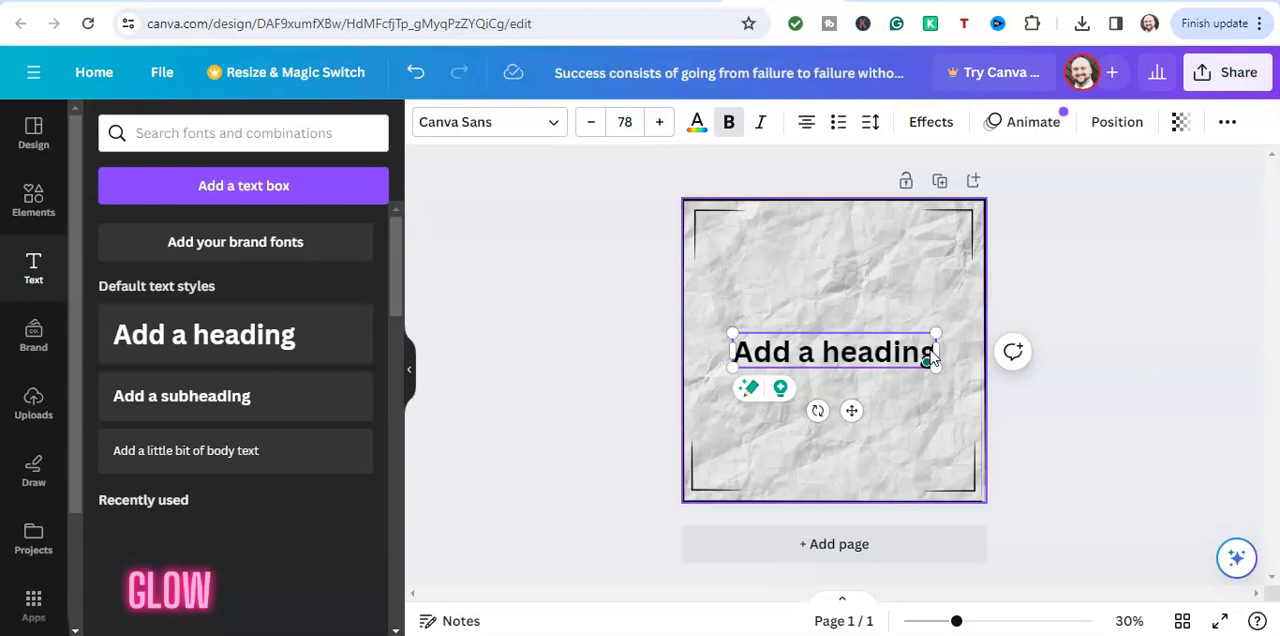
{"action": "key", "text": "BackSpace"}
{"action": "key", "text": "BackSpace"}
{"action": "key", "text": "BackSpace"}
{"action": "key", "text": "BackSpace"}
{"action": "key", "text": "BackSpace"}
{"action": "key", "text": "BackSpace"}
{"action": "key", "text": "BackSpace"}
{"action": "key", "text": "BackSpace"}
{"action": "key", "text": "BackSpace"}
{"action": "key", "text": "BackSpace"}
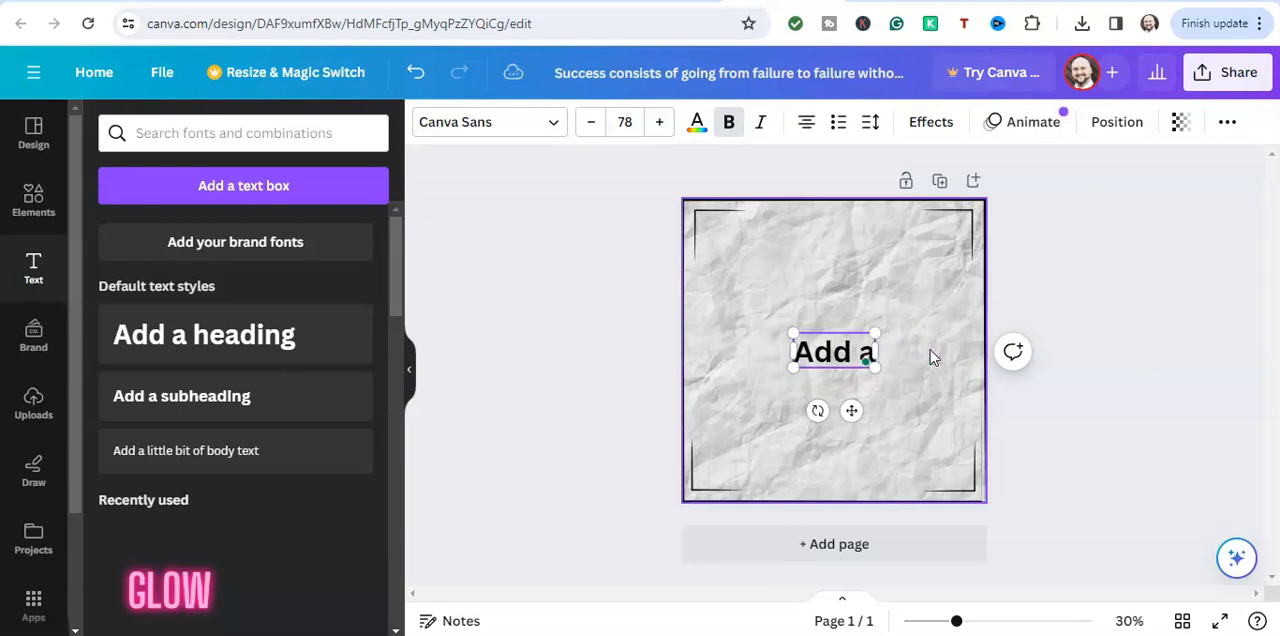
{"action": "key", "text": "BackSpace"}
{"action": "key", "text": "BackSpace"}
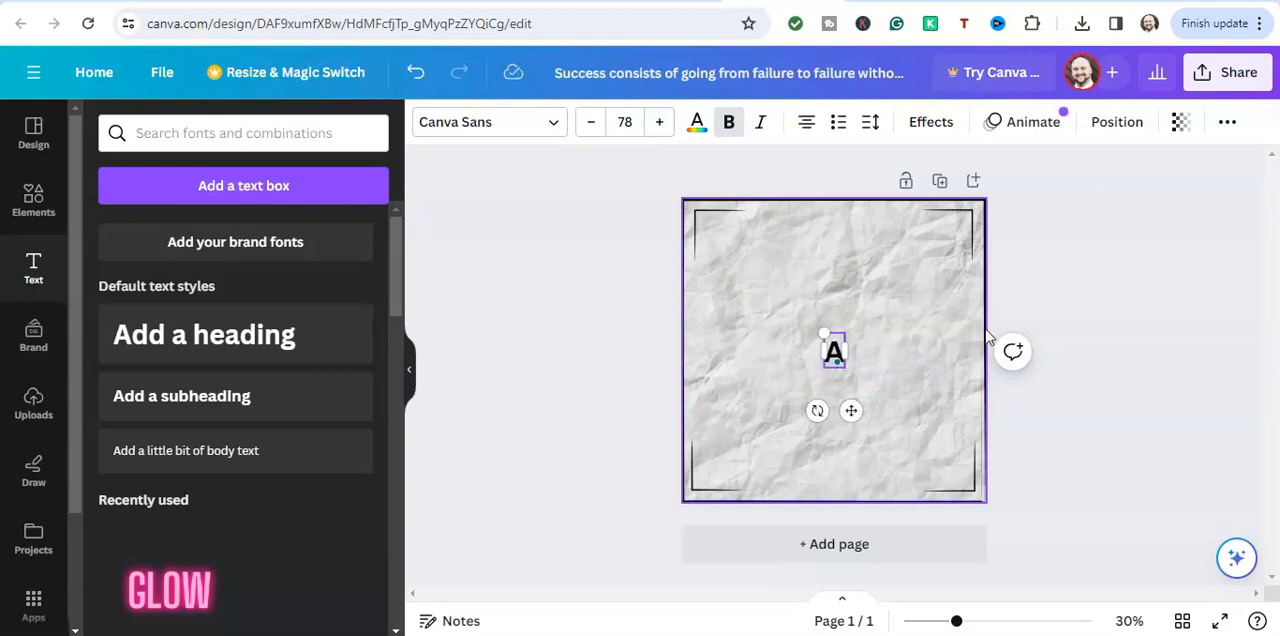
{"action": "key", "text": "BackSpace"}
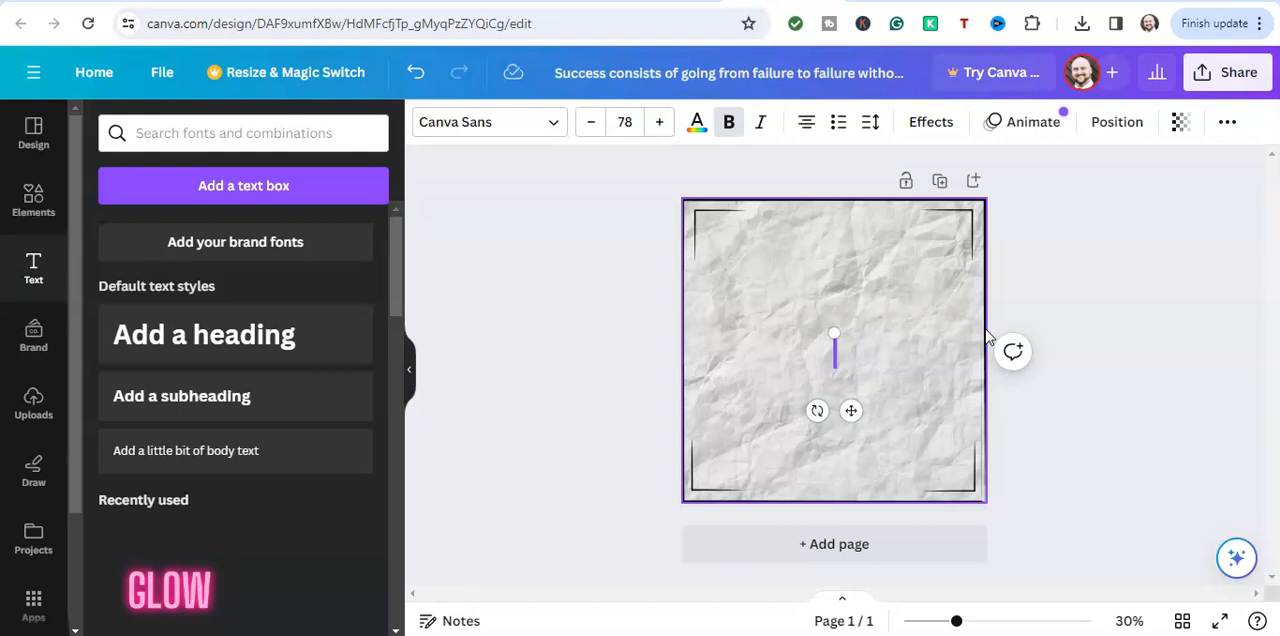
{"action": "key", "text": "ctrl+v"}
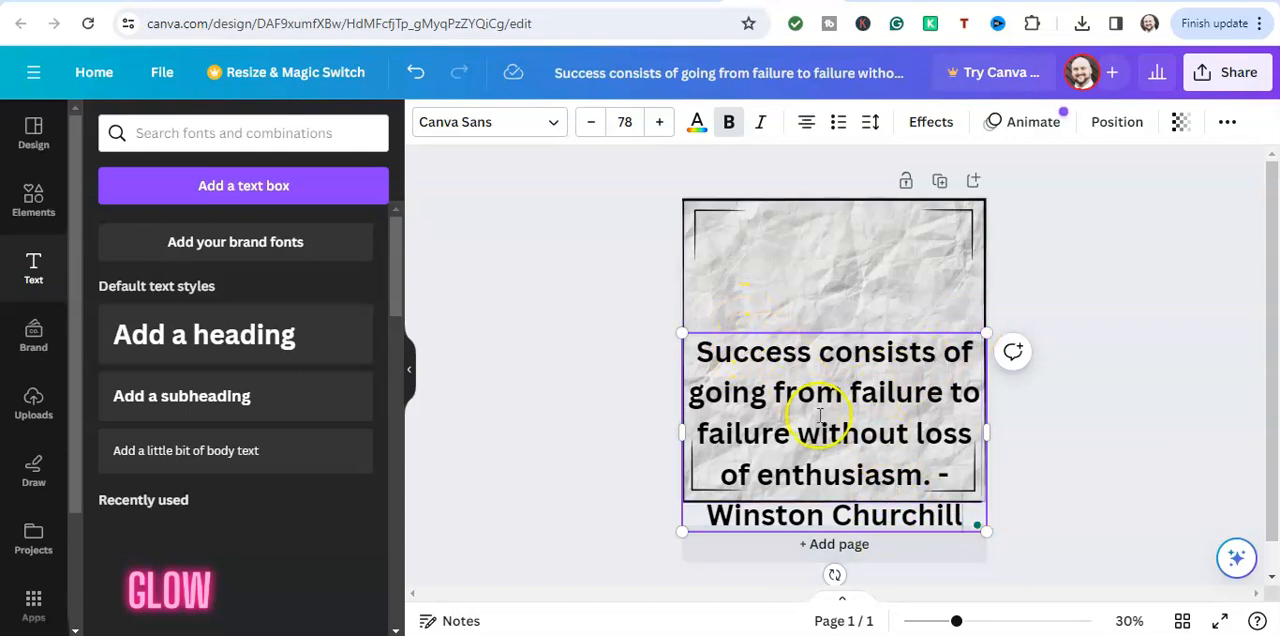
Reduce the font size of the whole quote text to 46
{"action": "mouse_move", "coordinate": [681, 333]}
{"action": "left_mouse_down"}
{"action": "mouse_move", "coordinate": [649, 249]}
{"action": "mouse_move", "coordinate": [695, 326]}
{"action": "left_mouse_up"}
{"action": "mouse_move", "coordinate": [968, 523]}
{"action": "left_click_drag", "start_coordinate": [708, 357], "coordinate": [966, 514]}
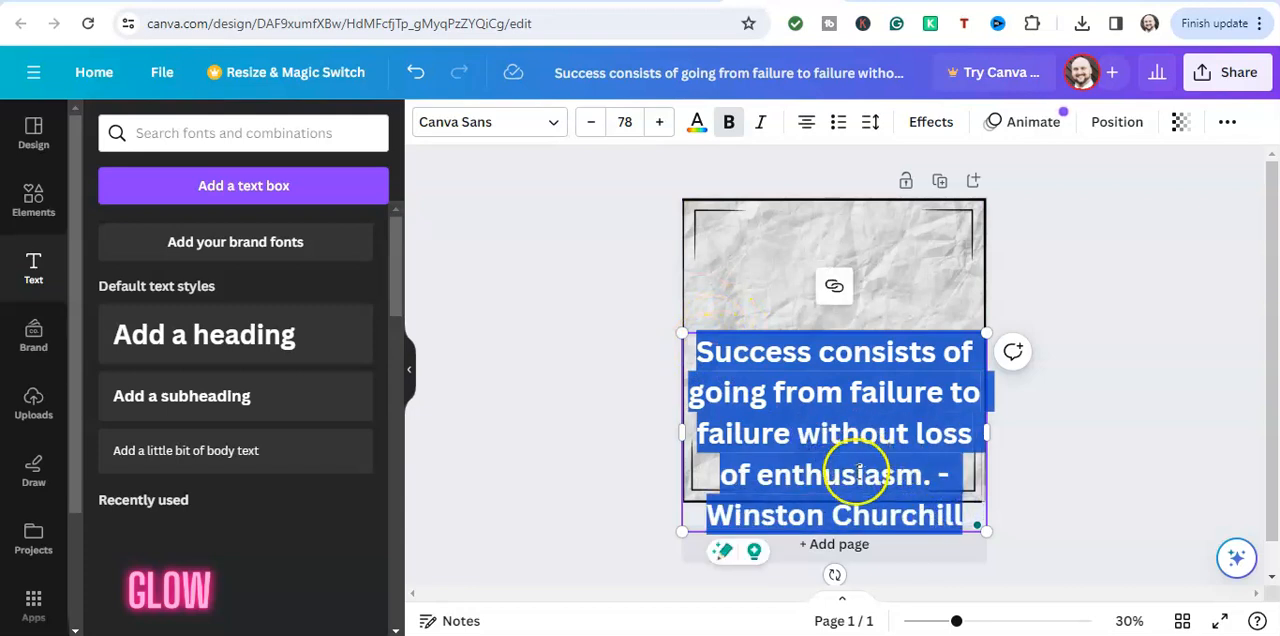
{"action": "left_click", "coordinate": [592, 123]}
{"action": "left_click", "coordinate": [592, 123]}
{"action": "left_click", "coordinate": [592, 123]}
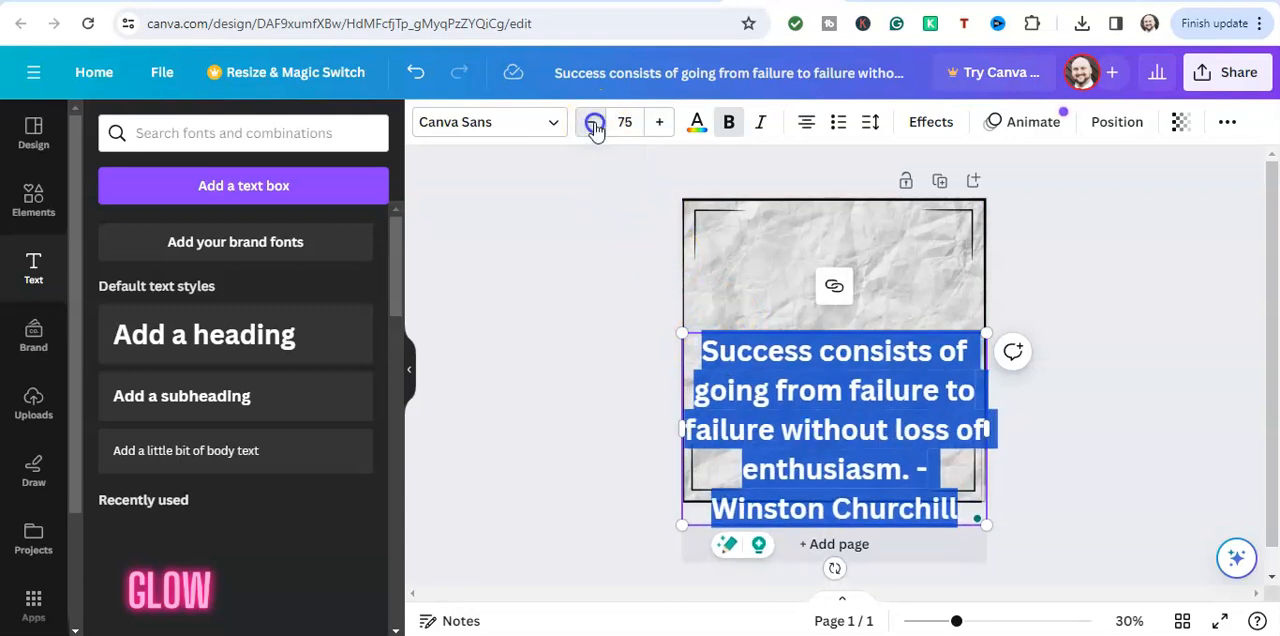
{"action": "left_click", "coordinate": [592, 123]}
{"action": "left_click", "coordinate": [592, 123]}
{"action": "double_click", "coordinate": [592, 123]}
{"action": "left_click", "coordinate": [592, 123]}
{"action": "double_click", "coordinate": [592, 123]}
{"action": "double_click", "coordinate": [592, 123]}
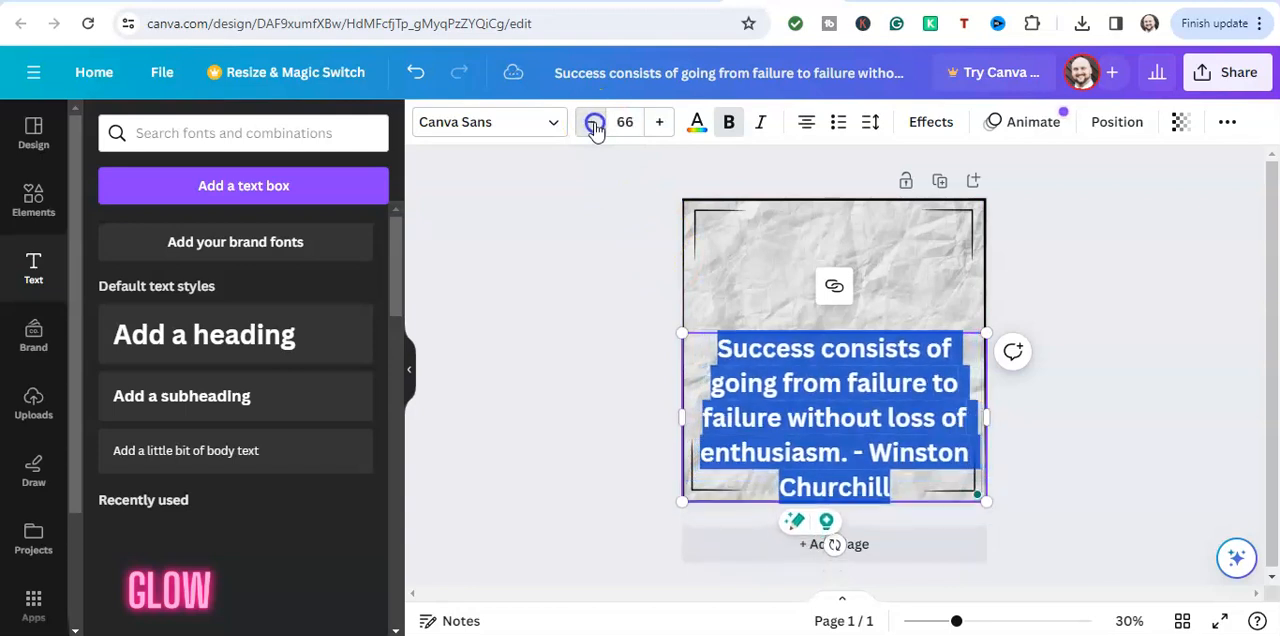
{"action": "double_click", "coordinate": [592, 123]}
{"action": "left_click", "coordinate": [592, 123]}
{"action": "double_click", "coordinate": [592, 123]}
{"action": "left_click", "coordinate": [592, 123]}
{"action": "left_click", "coordinate": [592, 123]}
{"action": "left_click", "coordinate": [592, 123]}
{"action": "double_click", "coordinate": [592, 123]}
{"action": "double_click", "coordinate": [592, 123]}
{"action": "left_click", "coordinate": [592, 123]}
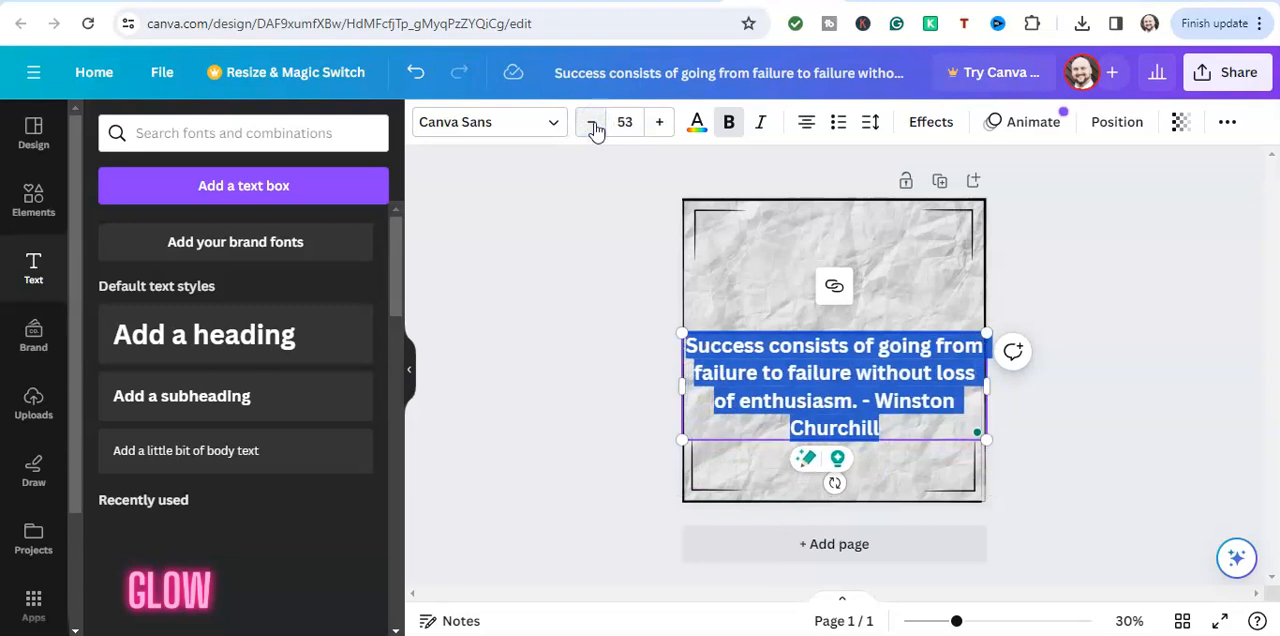
{"action": "left_click", "coordinate": [592, 123]}
{"action": "double_click", "coordinate": [592, 123]}
{"action": "double_click", "coordinate": [592, 123]}
{"action": "double_click", "coordinate": [592, 123]}
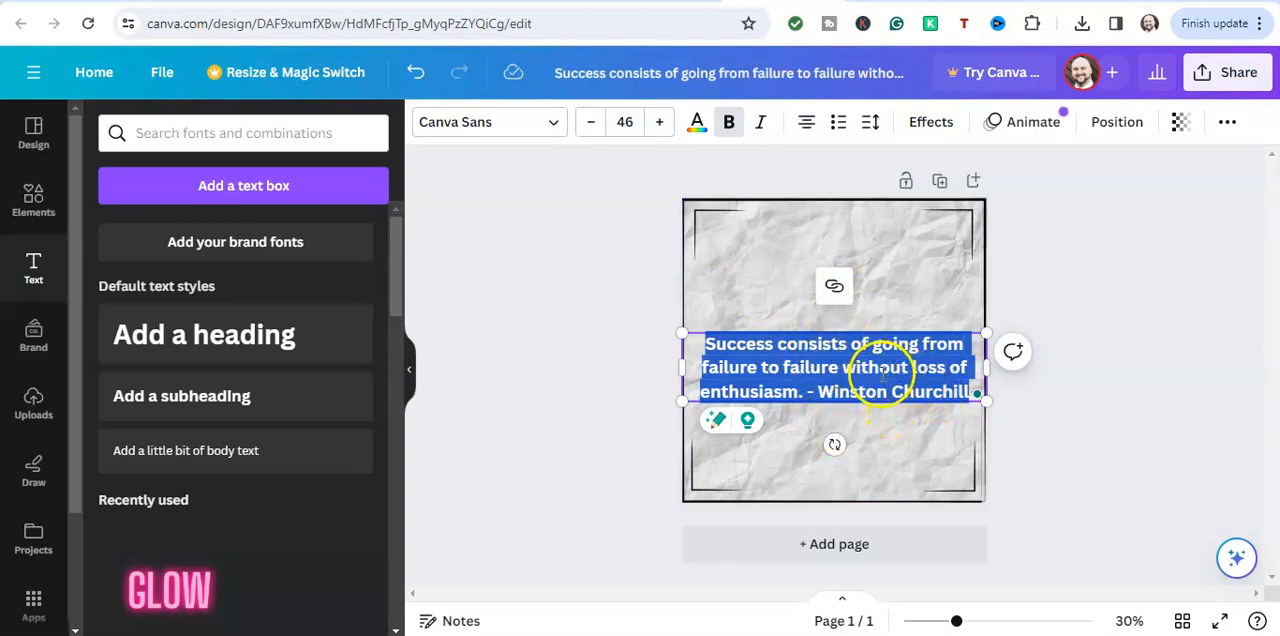
{"action": "left_click", "coordinate": [842, 320]}
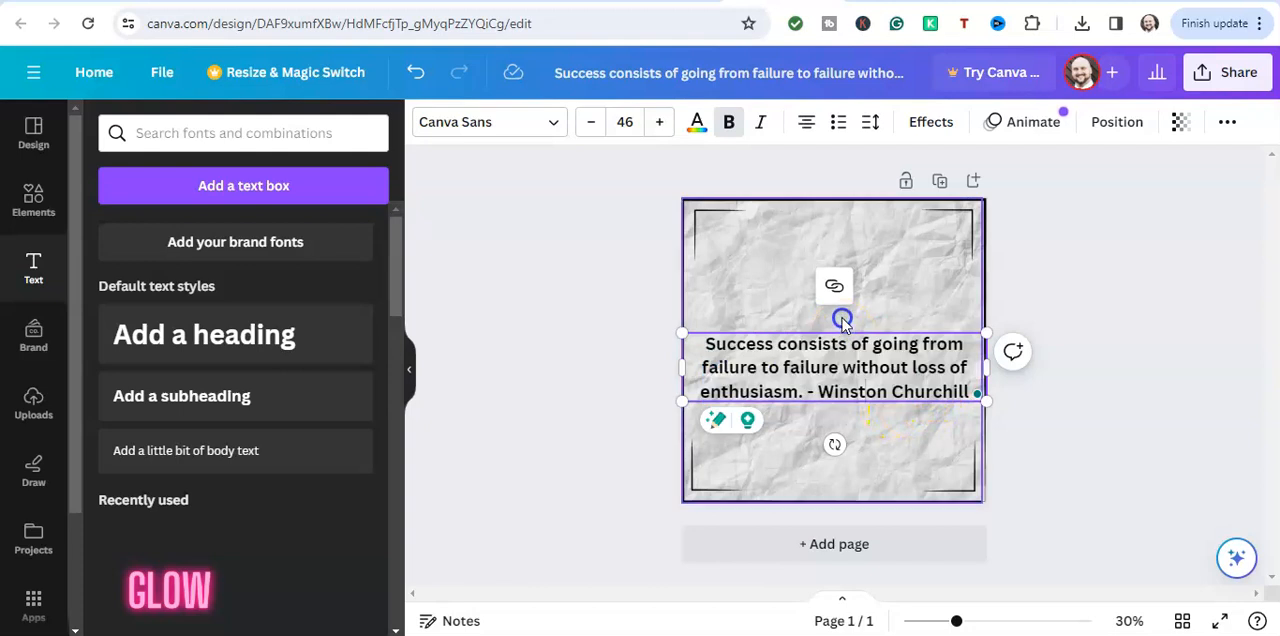
Narrow the quote's text box from both sides and scale it up to font size 61, inside the border
{"action": "left_click_drag", "start_coordinate": [684, 370], "coordinate": [685, 370]}
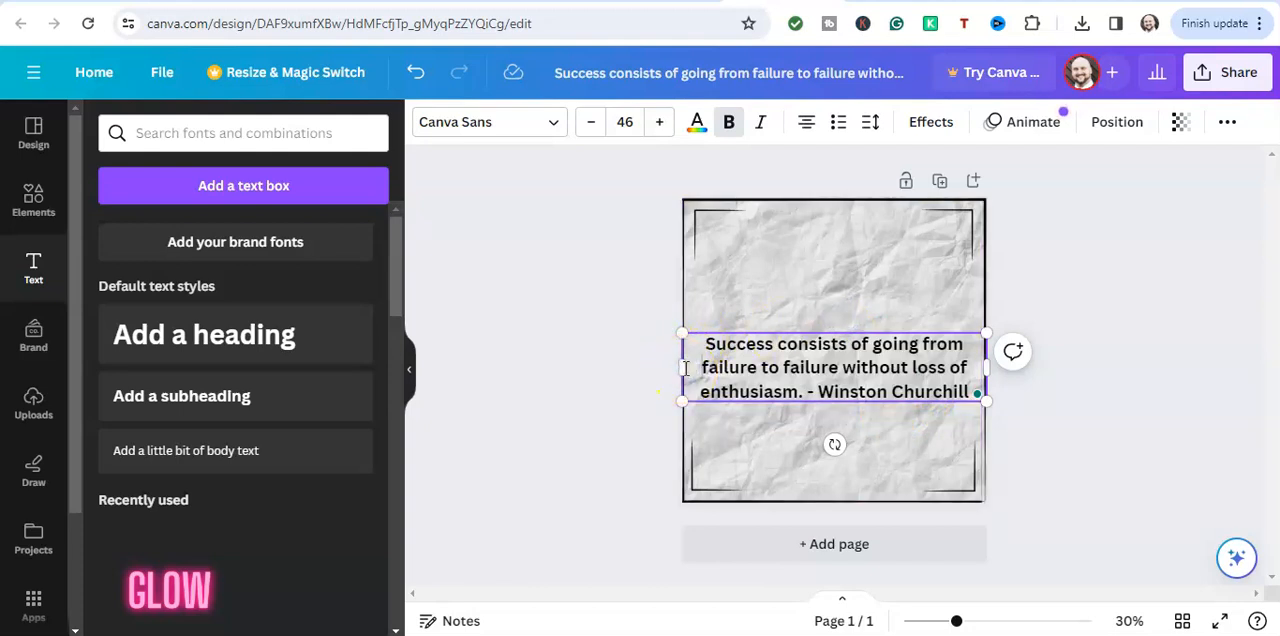
{"action": "left_click_drag", "start_coordinate": [684, 366], "coordinate": [731, 371]}
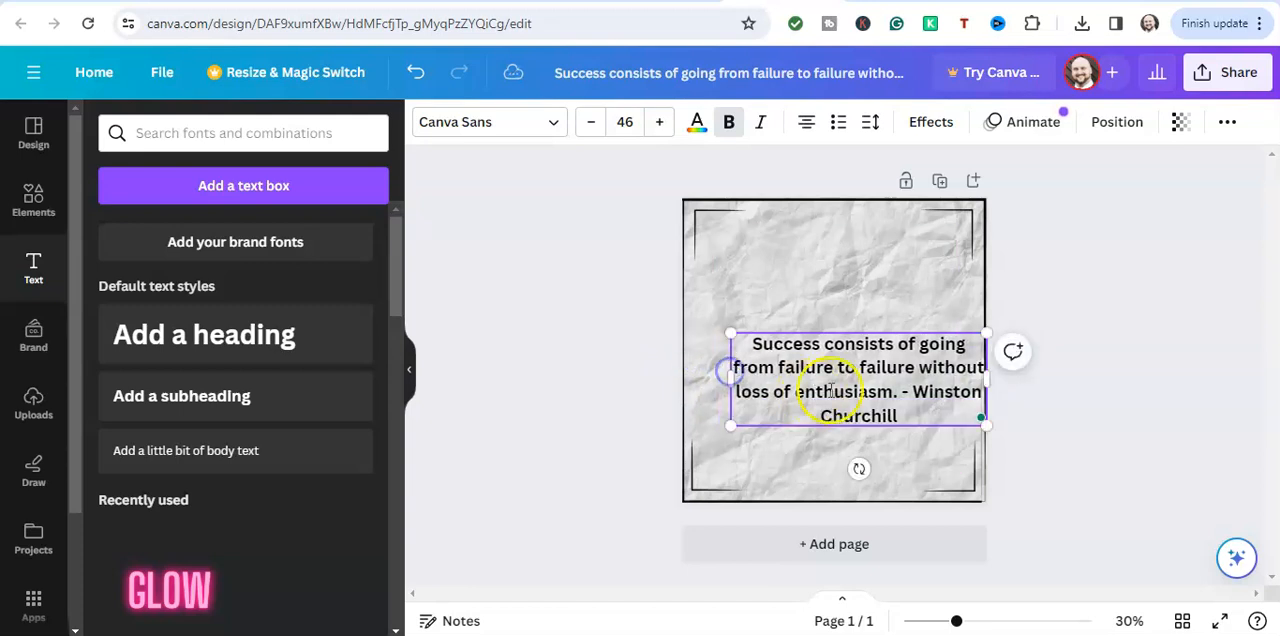
{"action": "left_click_drag", "start_coordinate": [852, 388], "coordinate": [816, 390]}
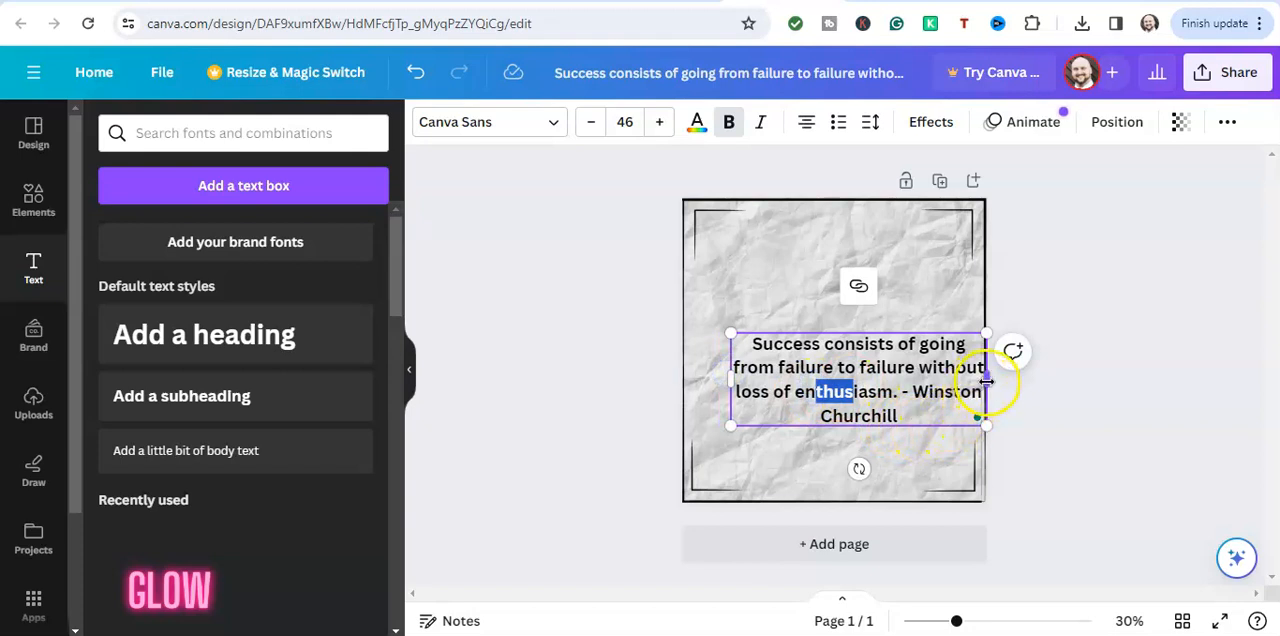
{"action": "left_click_drag", "start_coordinate": [984, 383], "coordinate": [916, 381]}
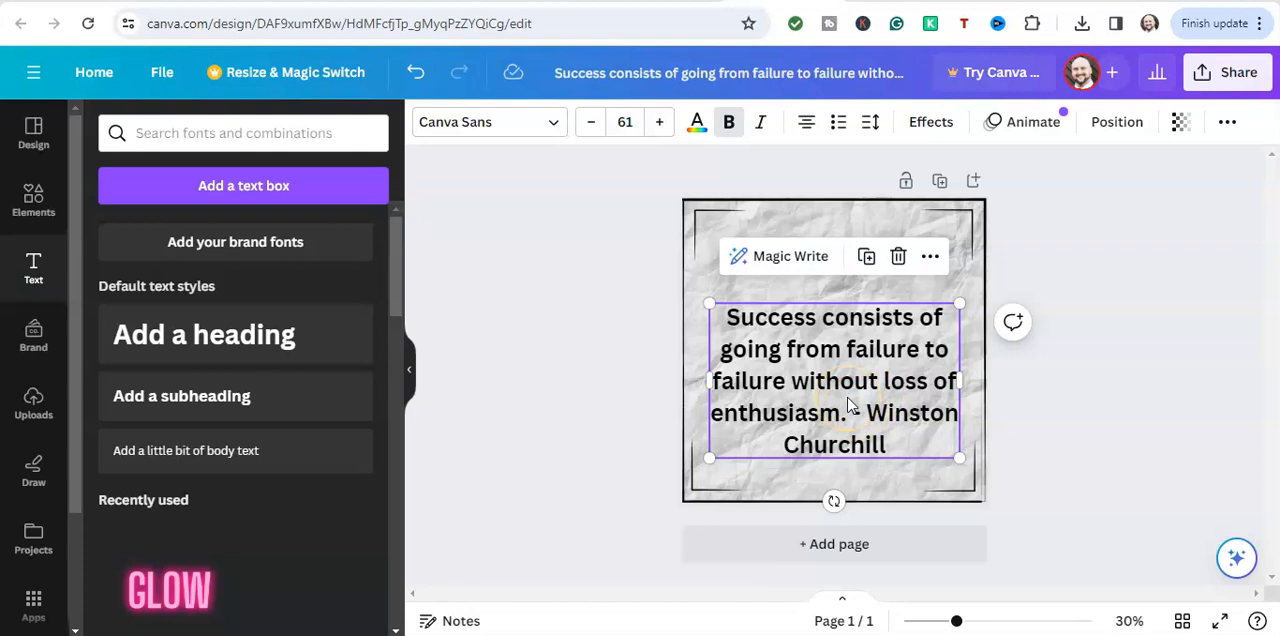
Move the quote into the upper part of the page, horizontally centred inside the border, and deselect it
{"action": "left_click", "coordinate": [826, 388]}
{"action": "left_click_drag", "start_coordinate": [826, 386], "coordinate": [826, 320]}
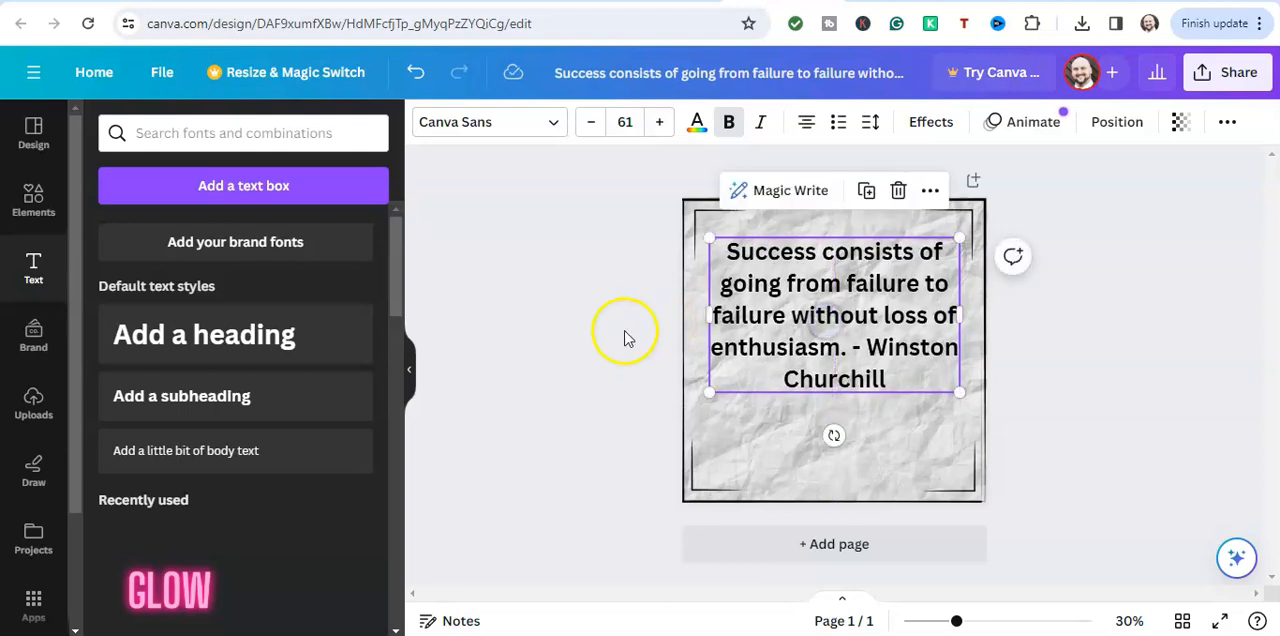
{"action": "left_click", "coordinate": [565, 328]}
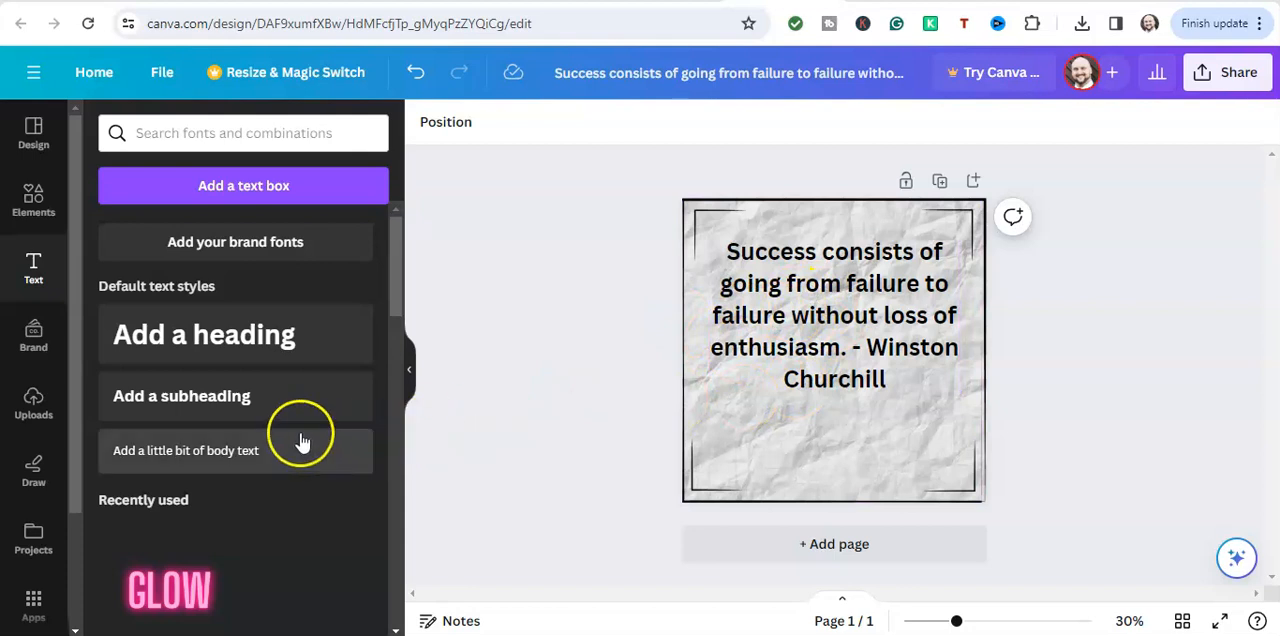
Add a subheading centred below the quote near the page's lower edge, with the text EARNMONEYGROUP.COM
{"action": "left_click", "coordinate": [223, 412]}
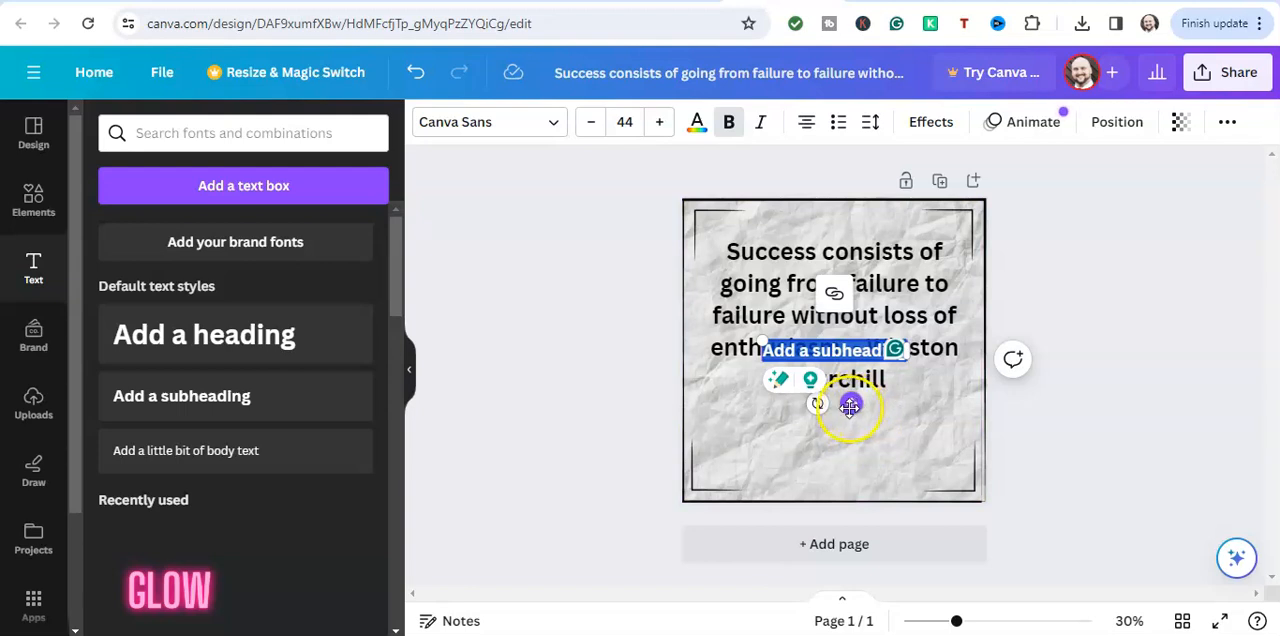
{"action": "left_click_drag", "start_coordinate": [850, 406], "coordinate": [852, 494]}
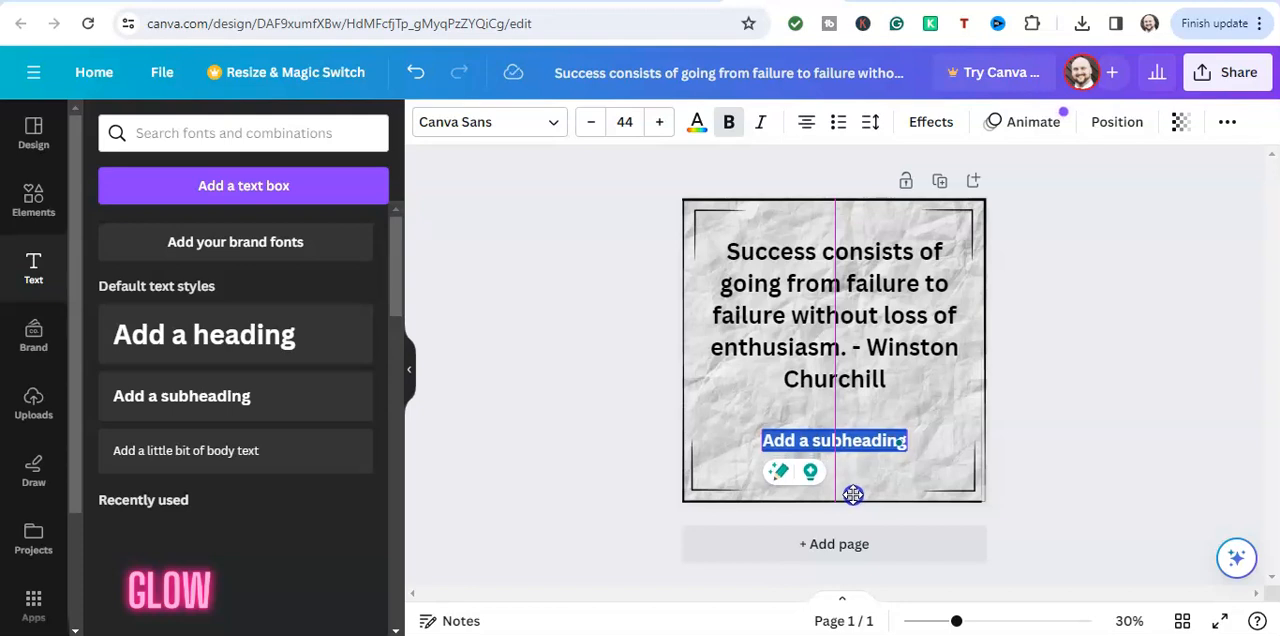
{"action": "double_click", "coordinate": [873, 443]}
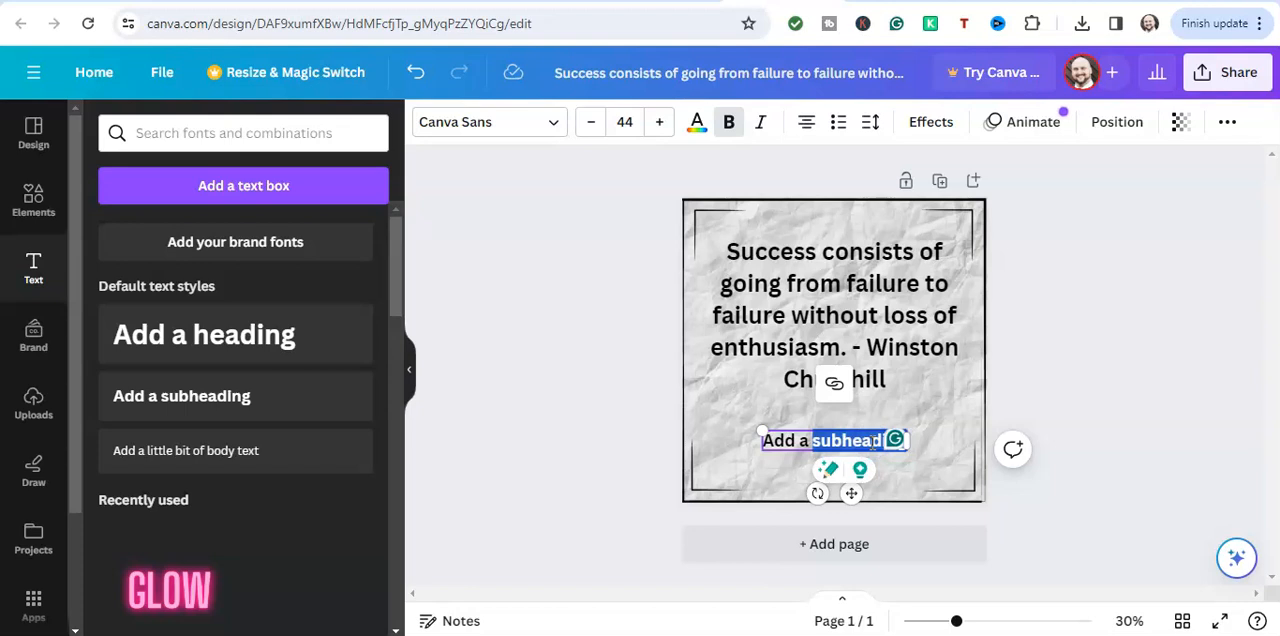
{"action": "key", "text": "BackSpace"}
{"action": "key", "text": "BackSpace"}
{"action": "key", "text": "BackSpace"}
{"action": "key", "text": "BackSpace"}
{"action": "key", "text": "BackSpace"}
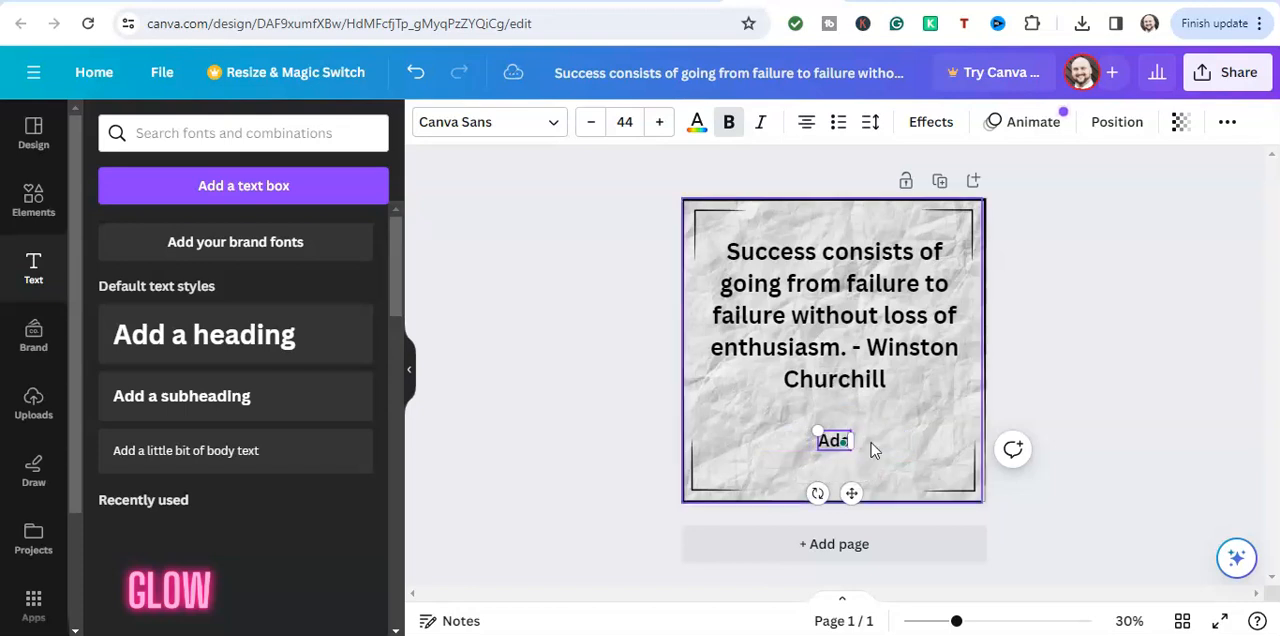
{"action": "key", "text": "BackSpace"}
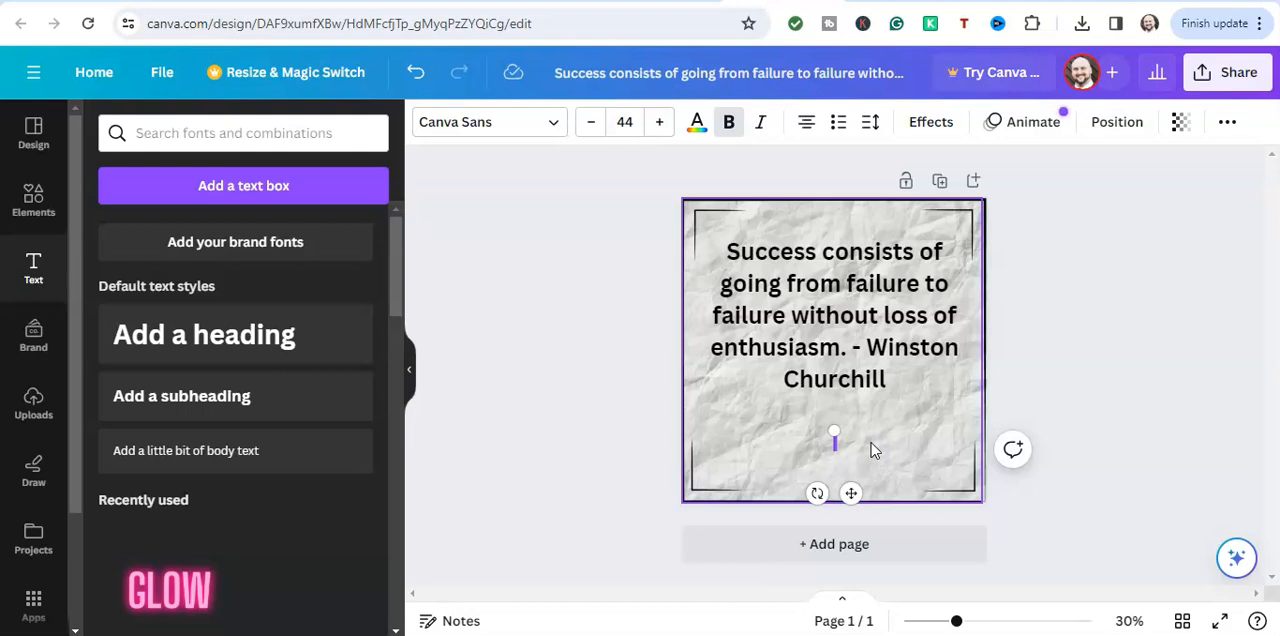
{"action": "type", "text": "EARNI"}
{"action": "type", "text": "ONEYGROUP.COM"}
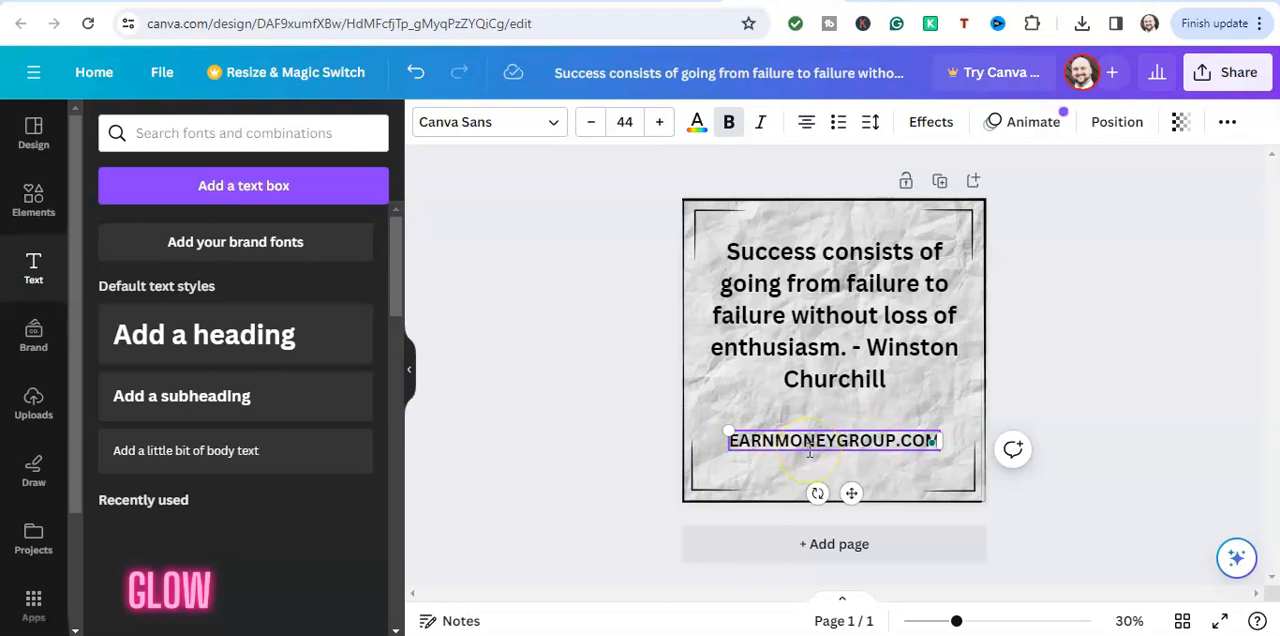
{"action": "left_click", "coordinate": [621, 380]}
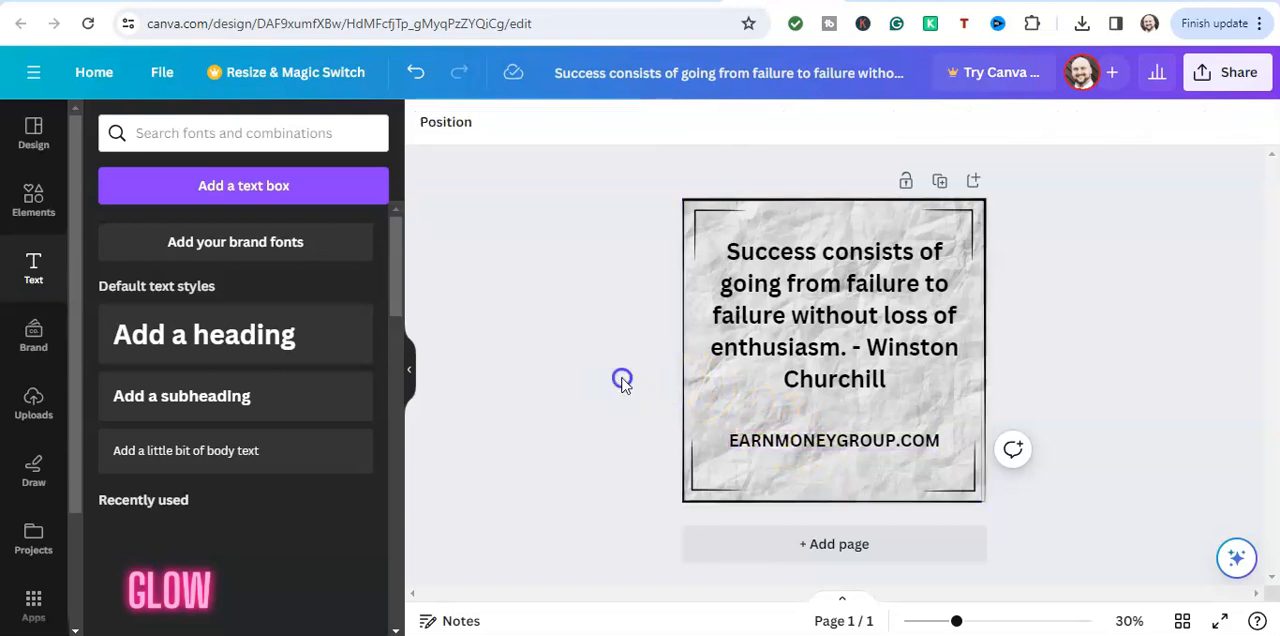